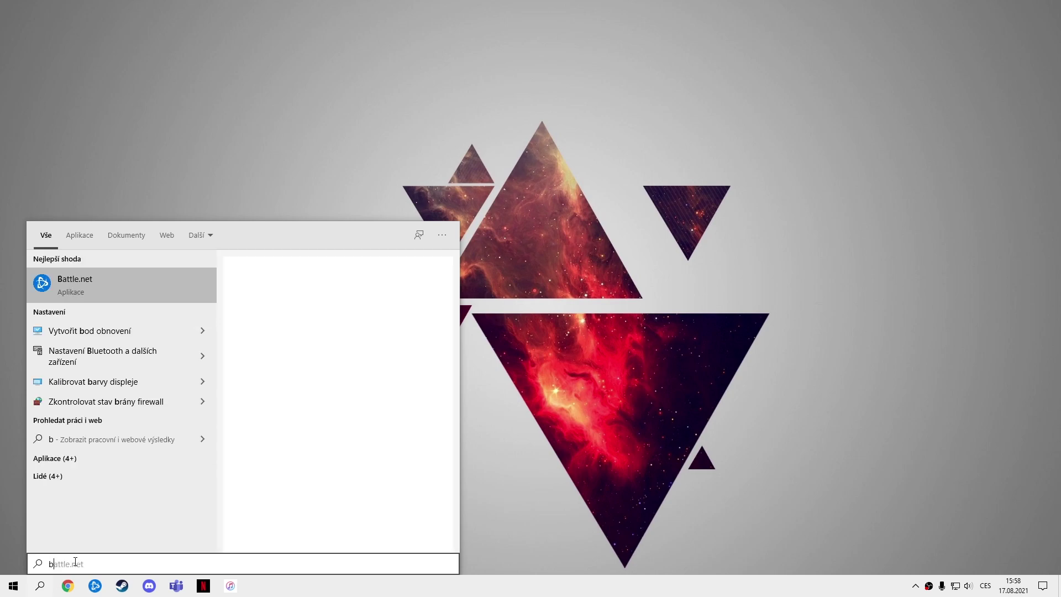
- Search Windows for "bod obnovení" and open the restore point settings, Vytvořit bod obnovení
type("ní")
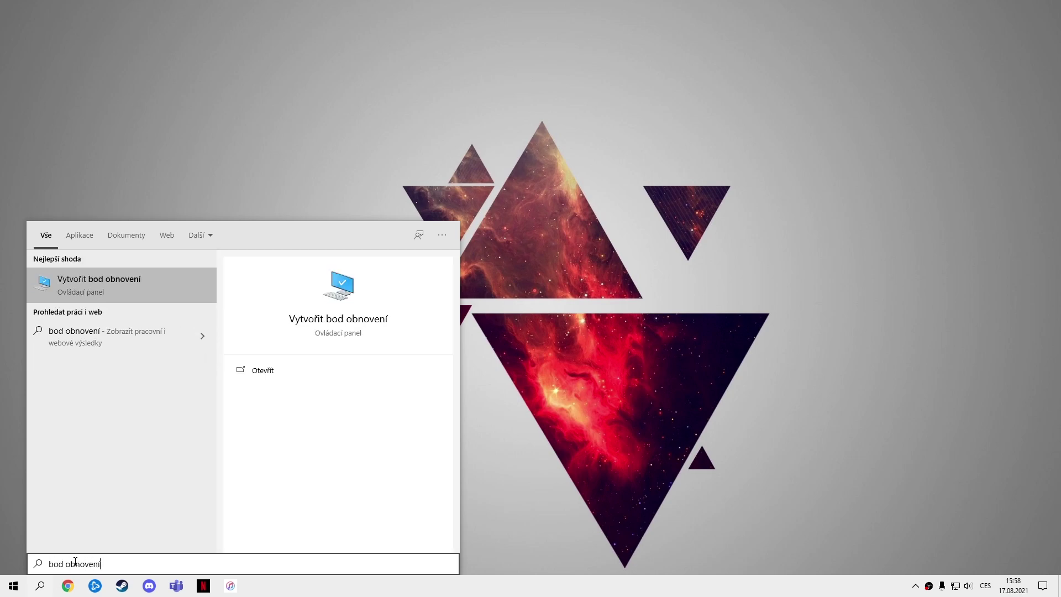
left_click(118, 280)
left_click_drag(191, 88, 478, 164)
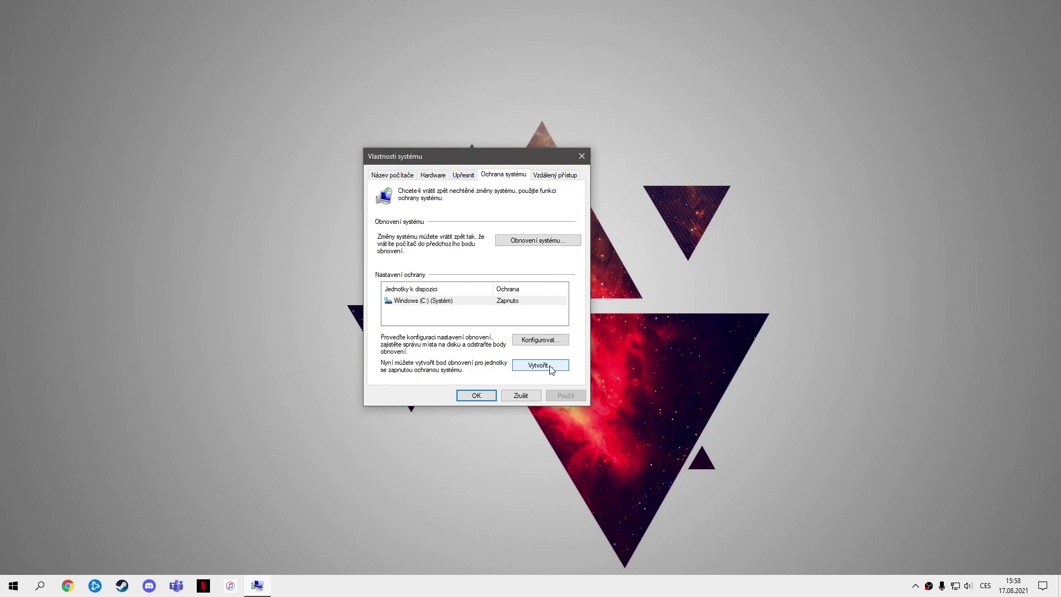
- Create a system restore point described as "Professor mi pokazil celý počítač" and close the system properties
left_click(554, 370)
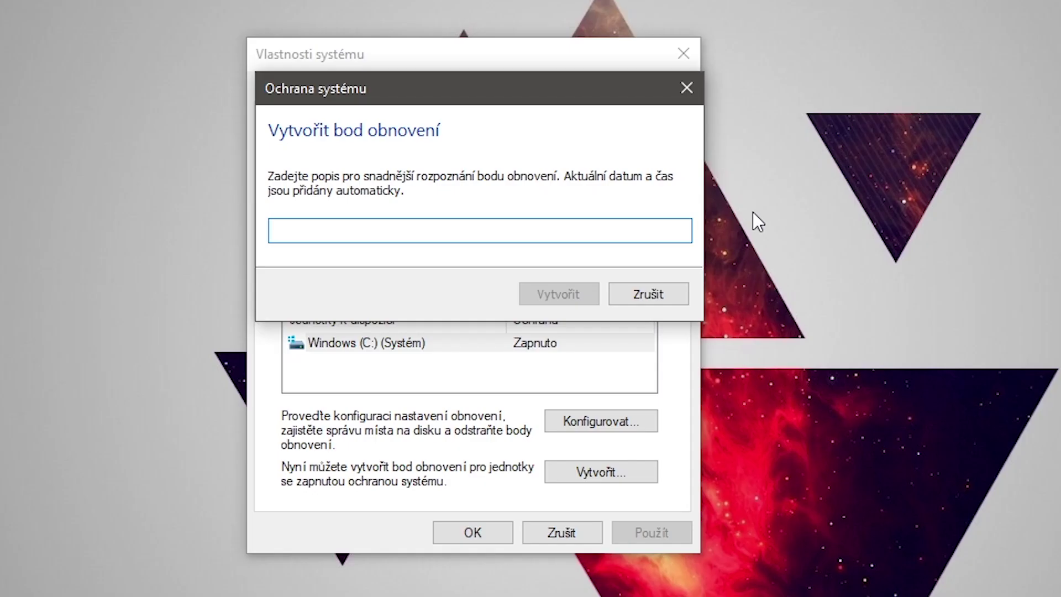
type("Pro")
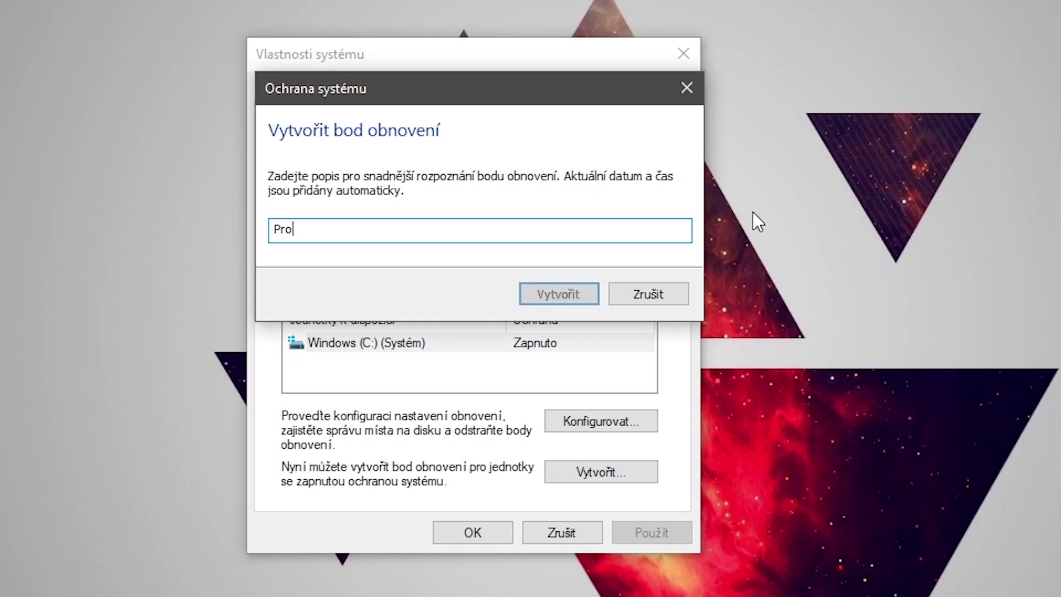
type("fessor mi pokazil celý po")
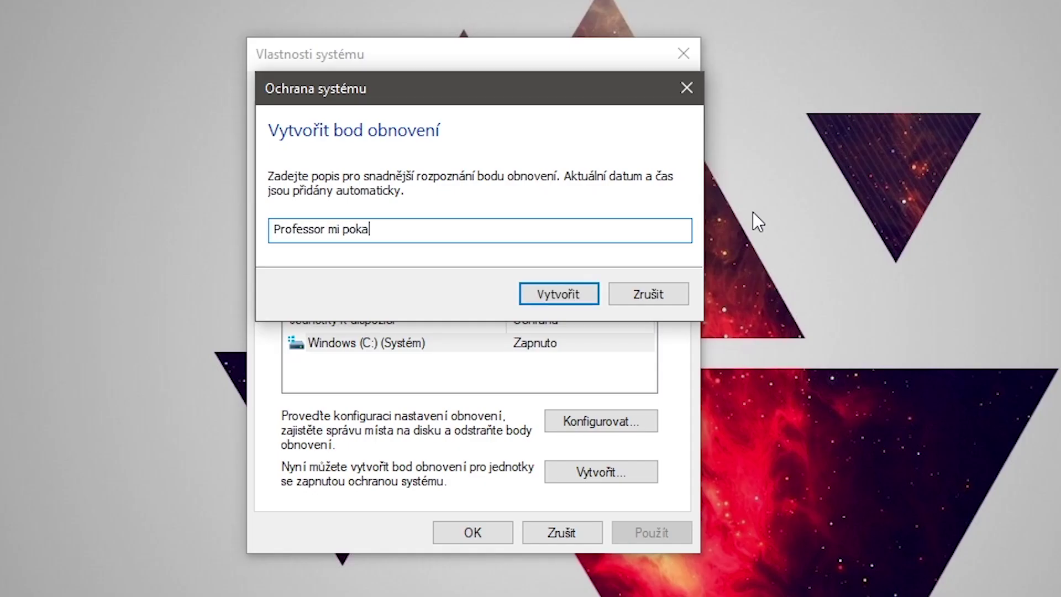
type("čítač")
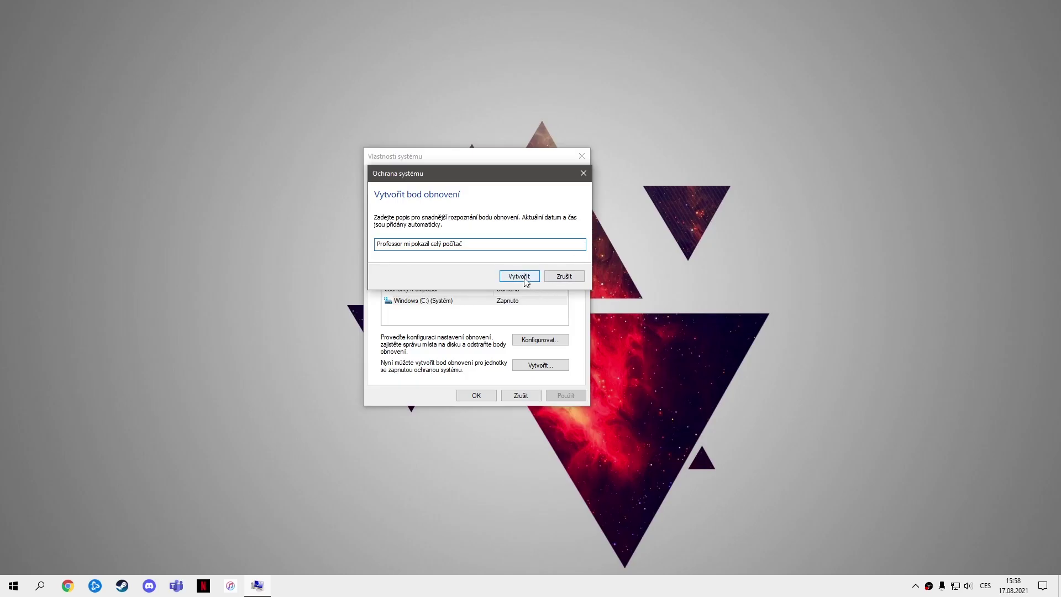
left_click(526, 278)
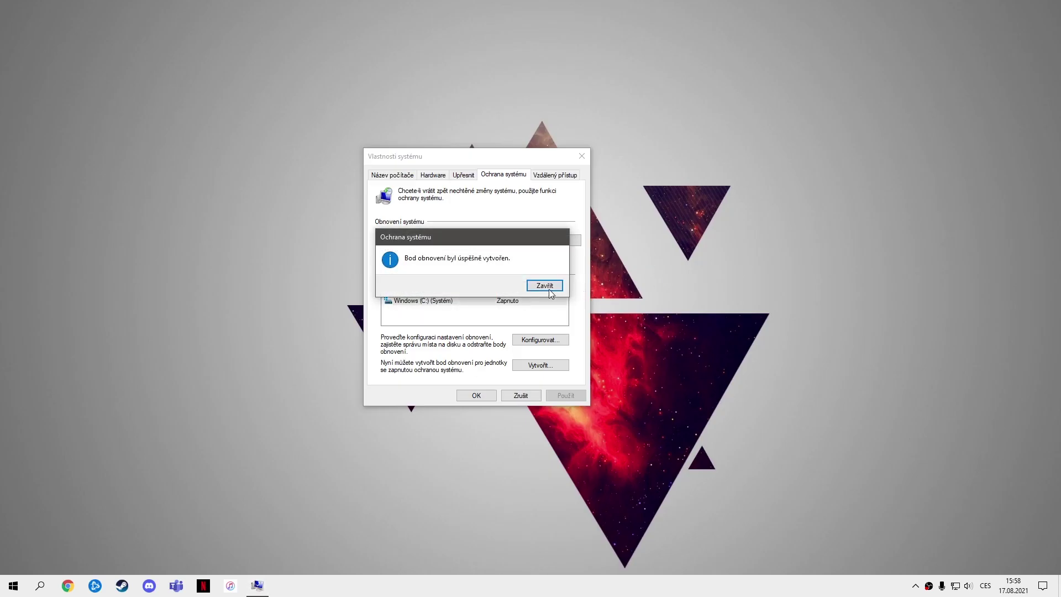
left_click(553, 290)
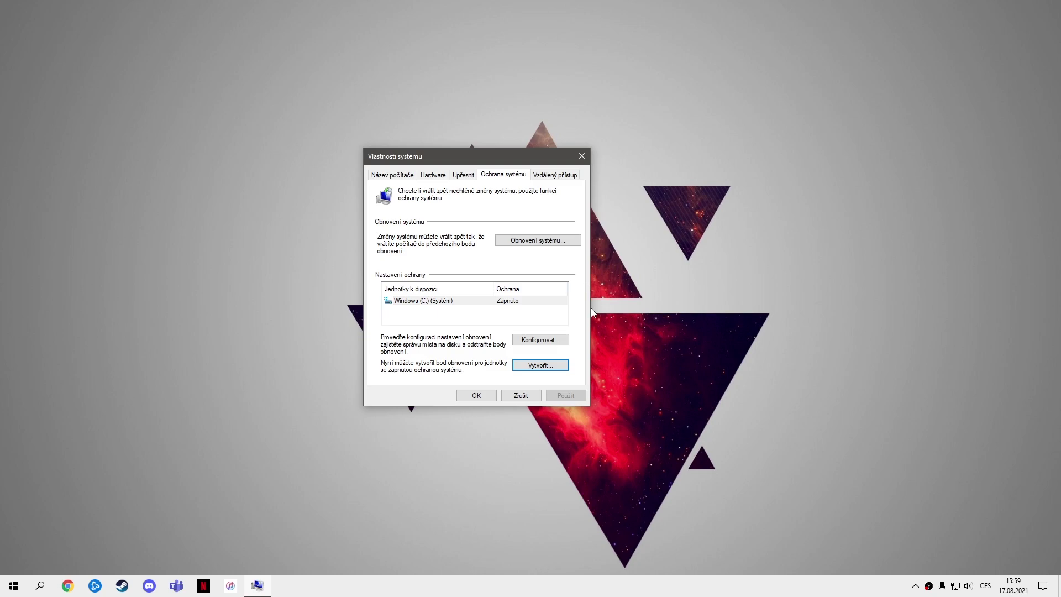
left_click(485, 396)
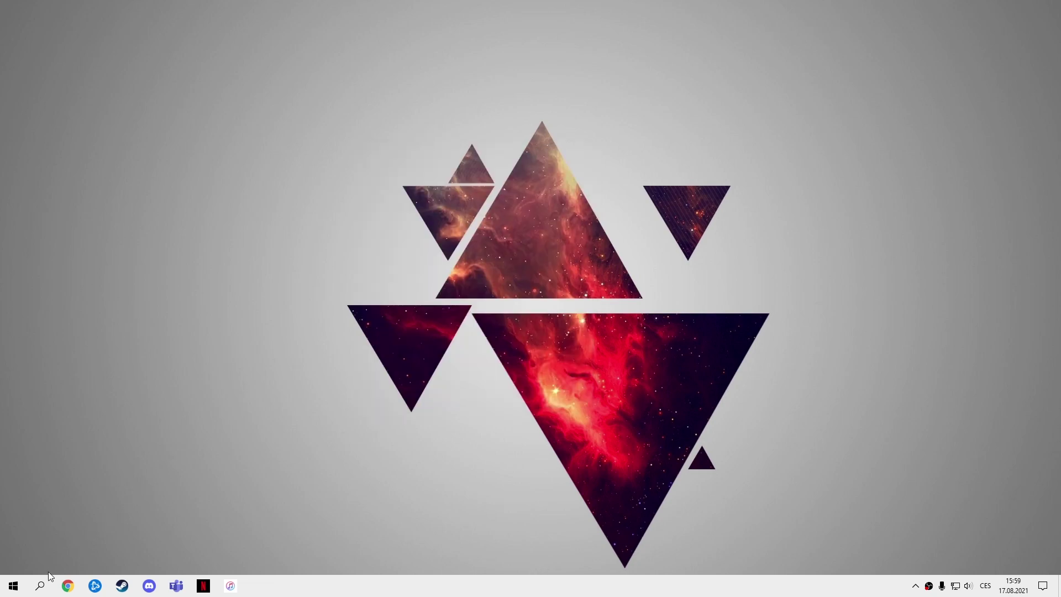
- Search Windows for "myš", open the mouse settings and bring up the additional mouse options
left_click(39, 585)
type("myš")
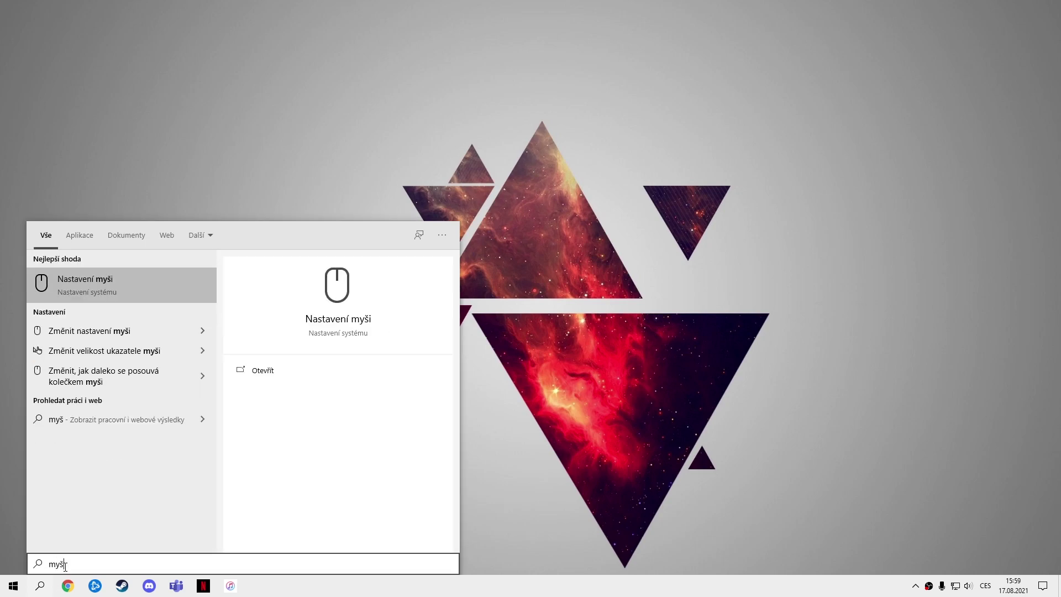
left_click(101, 286)
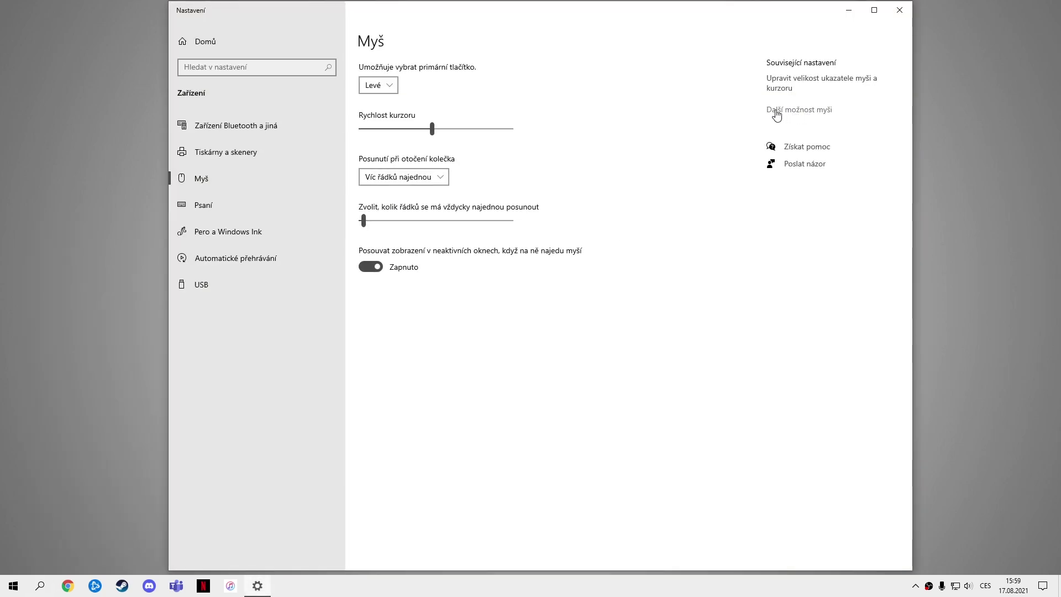
left_click(813, 111)
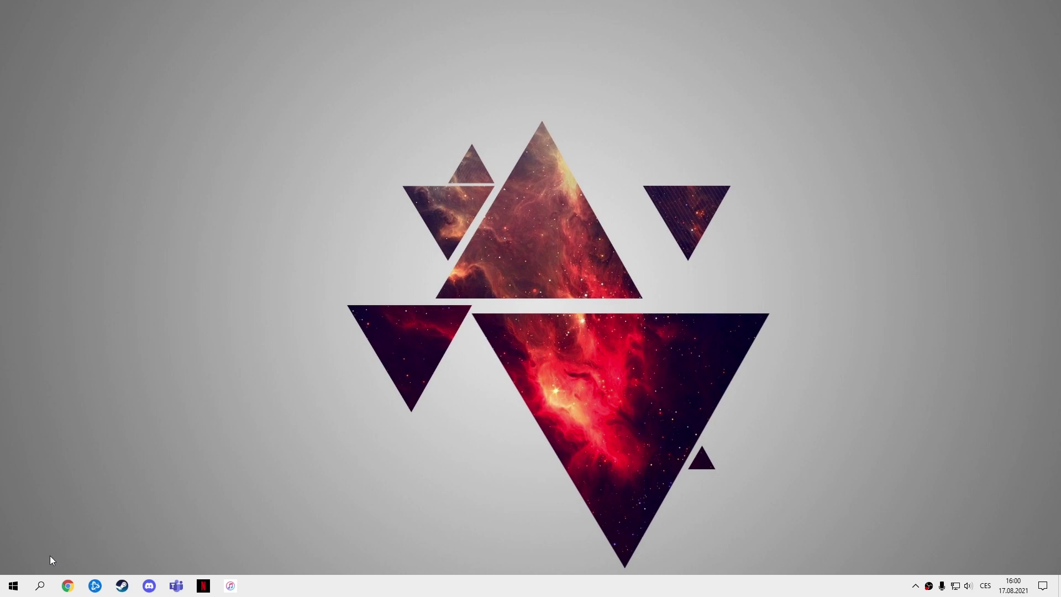
- Search Windows for %temp% and open the temporary files folder
left_click(40, 586)
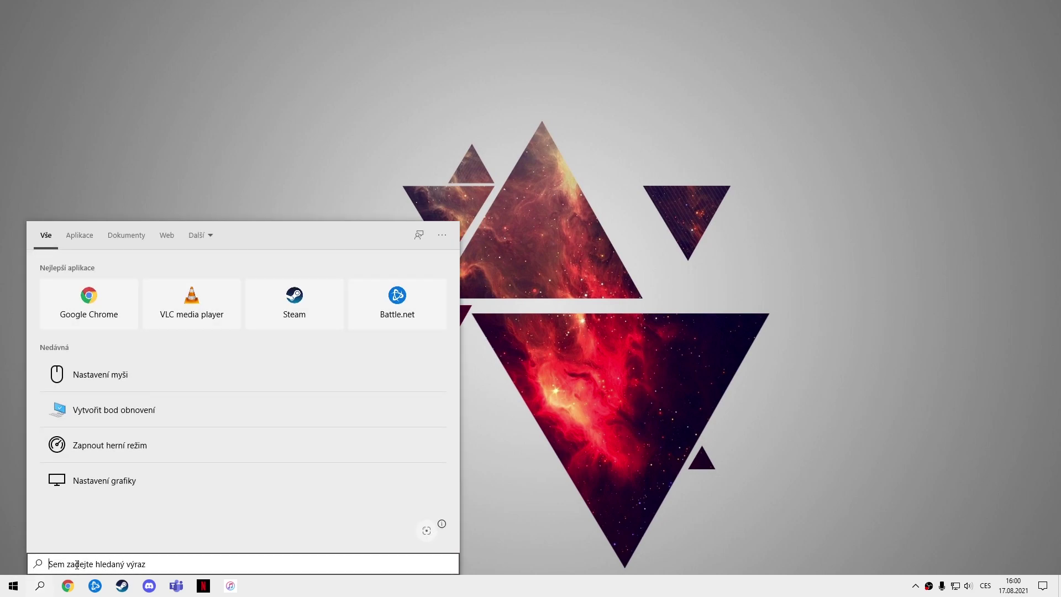
type("%")
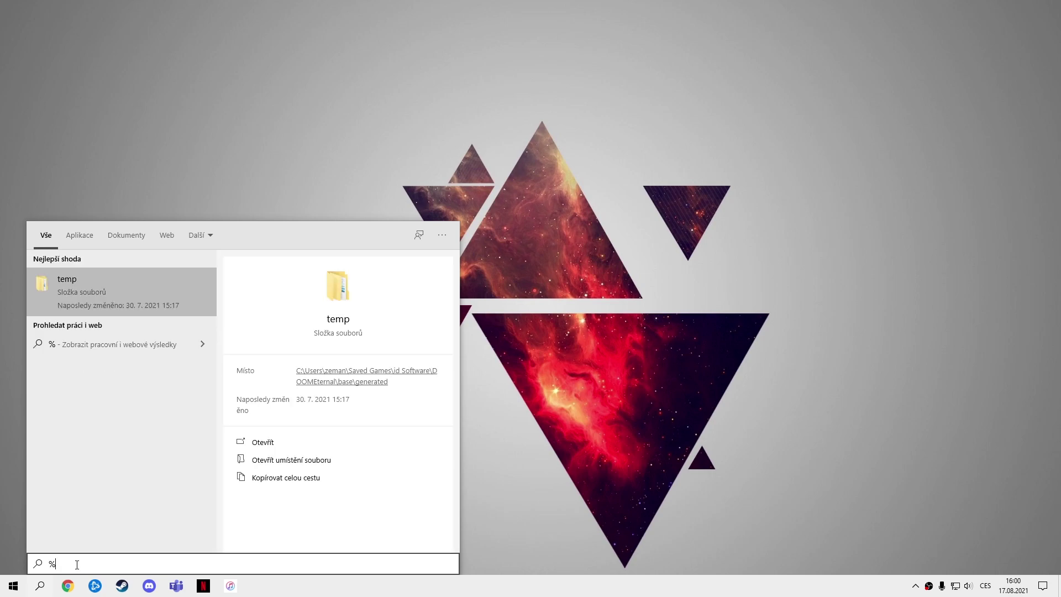
type("temp%")
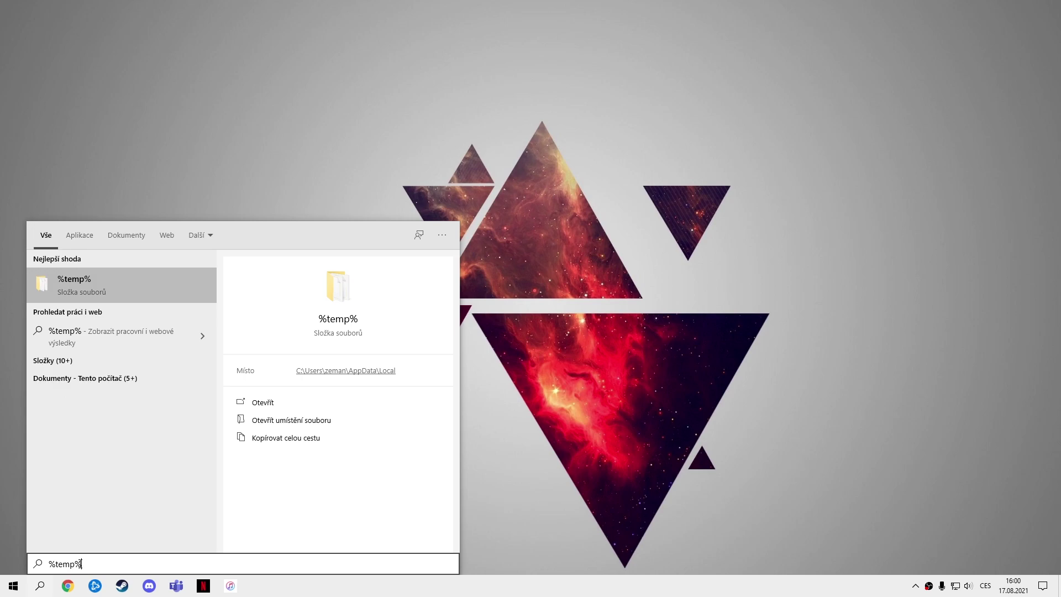
left_click(117, 287)
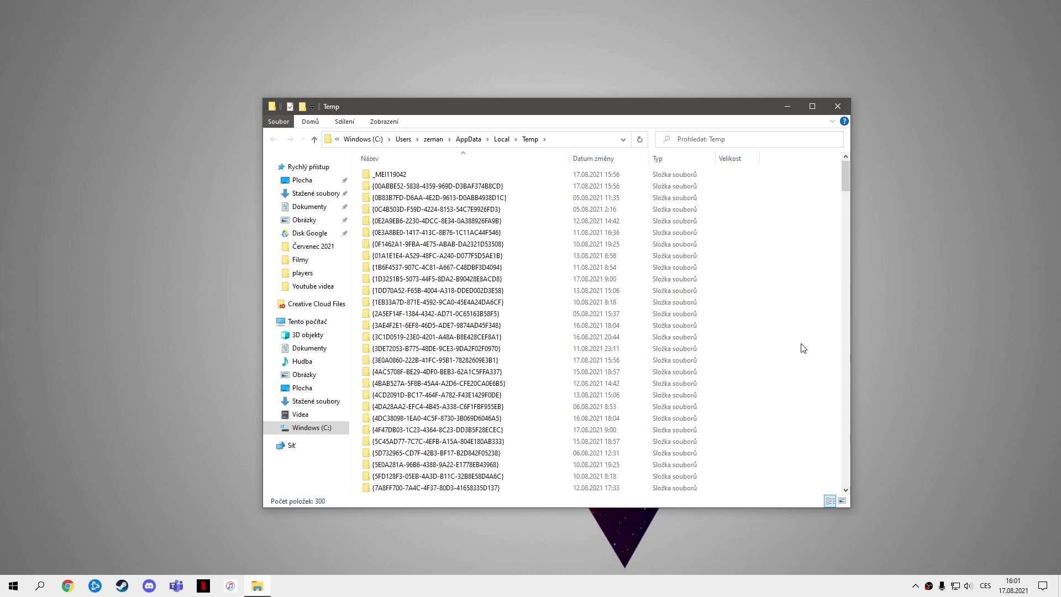
- Permanently delete everything in the Temp folder, skipping all files in use, and close the folder
key("ctrl+a")
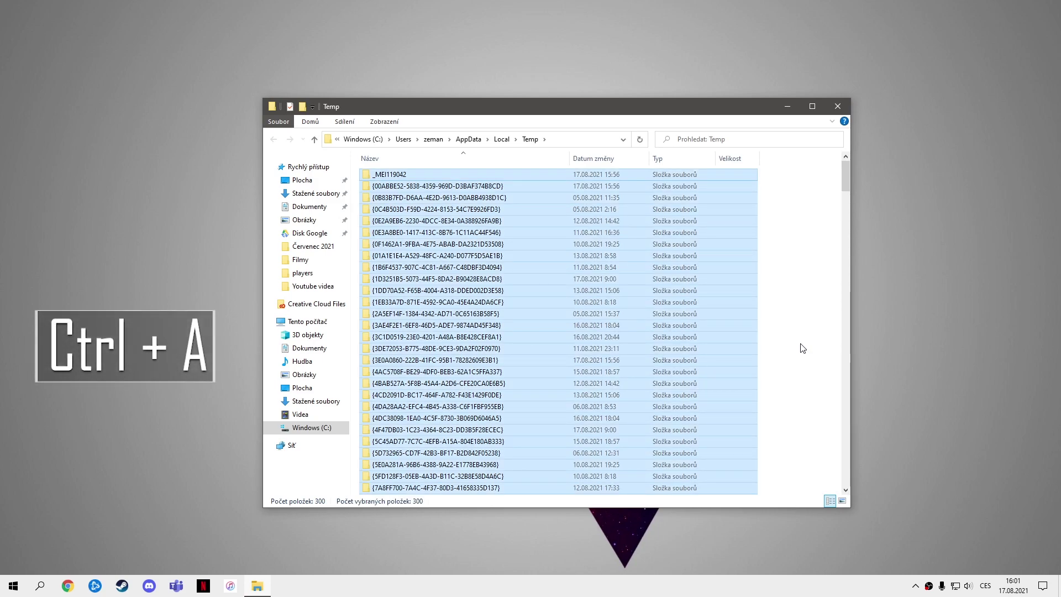
key("shift+Delete")
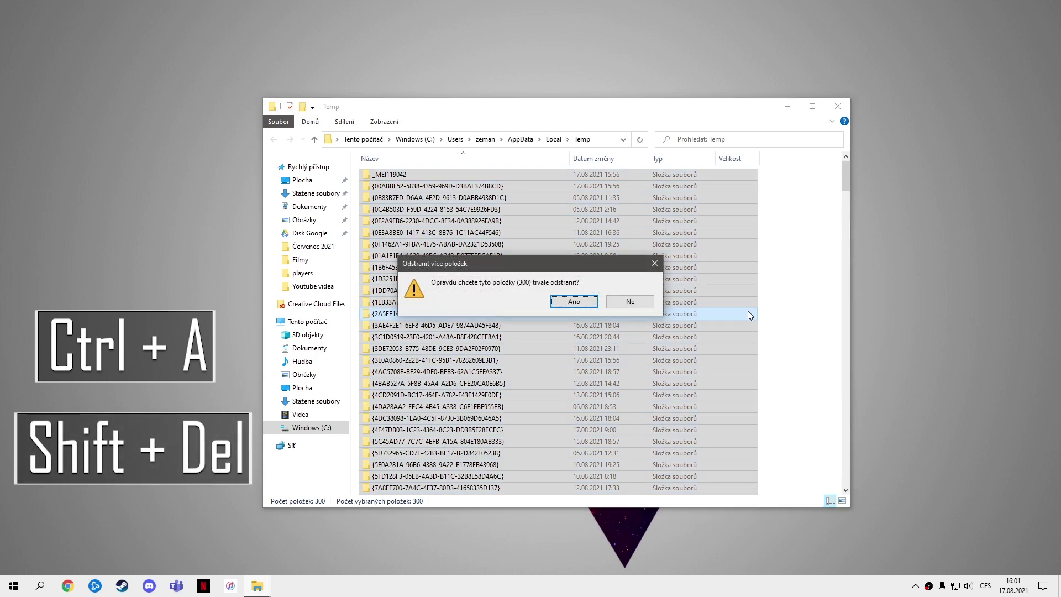
left_click(574, 303)
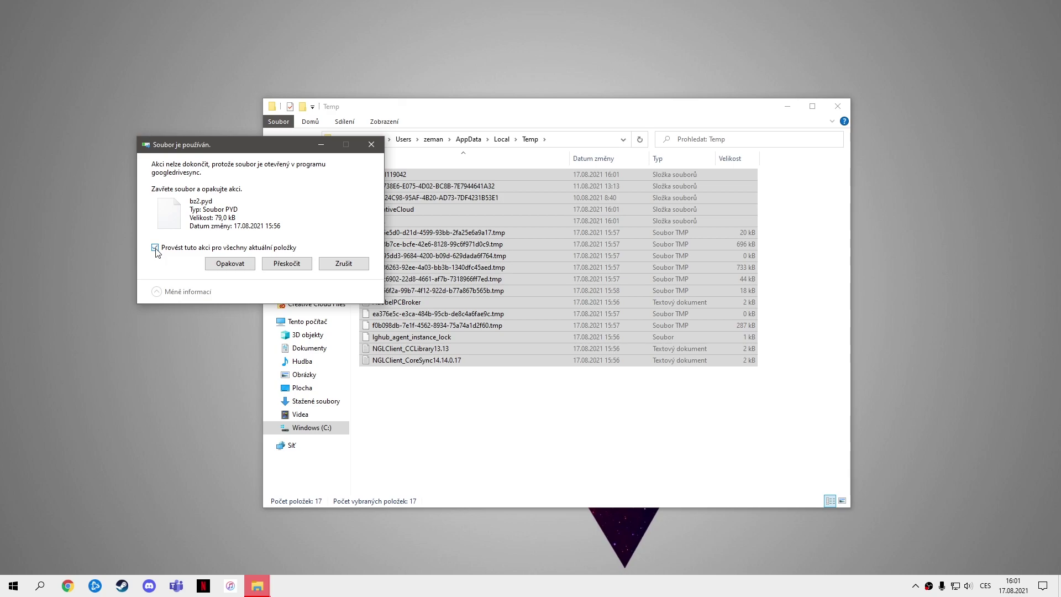
left_click(287, 264)
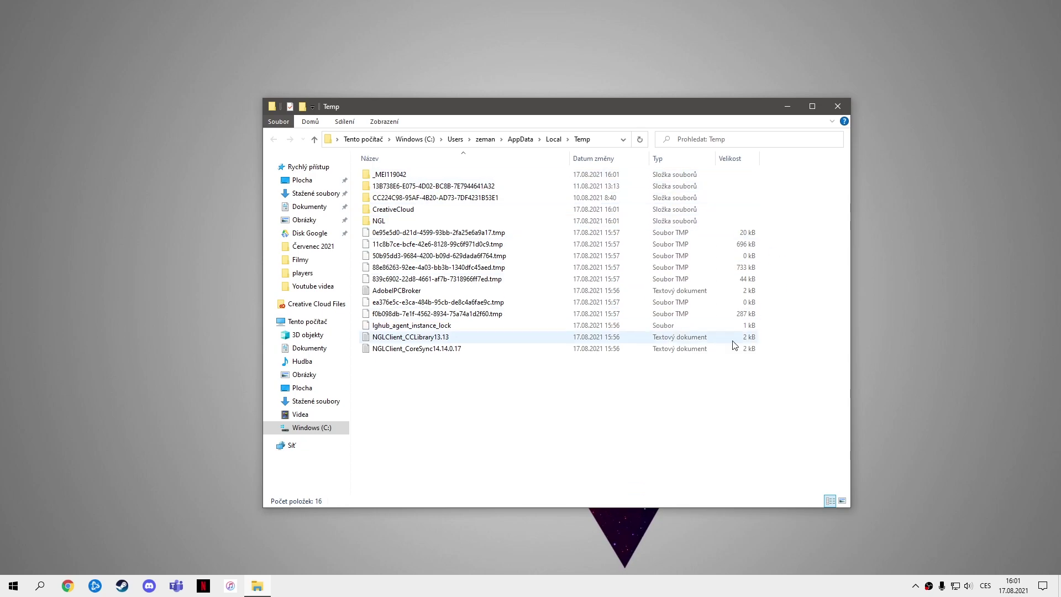
left_click(840, 110)
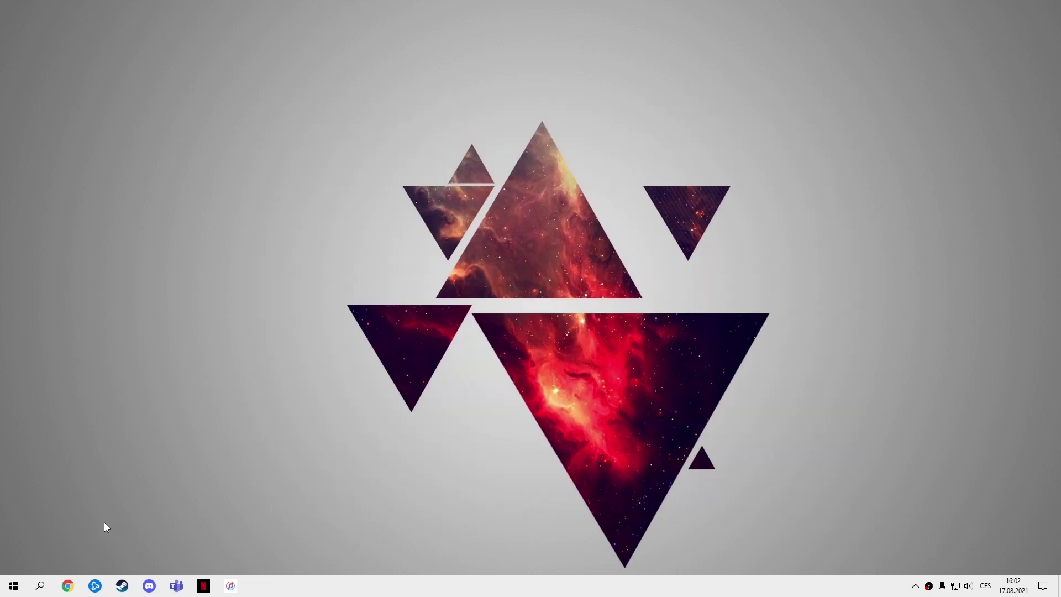
- Search Windows for "vyčišt" and open the disk cleanup tool, Vyčištění disku
left_click(51, 583)
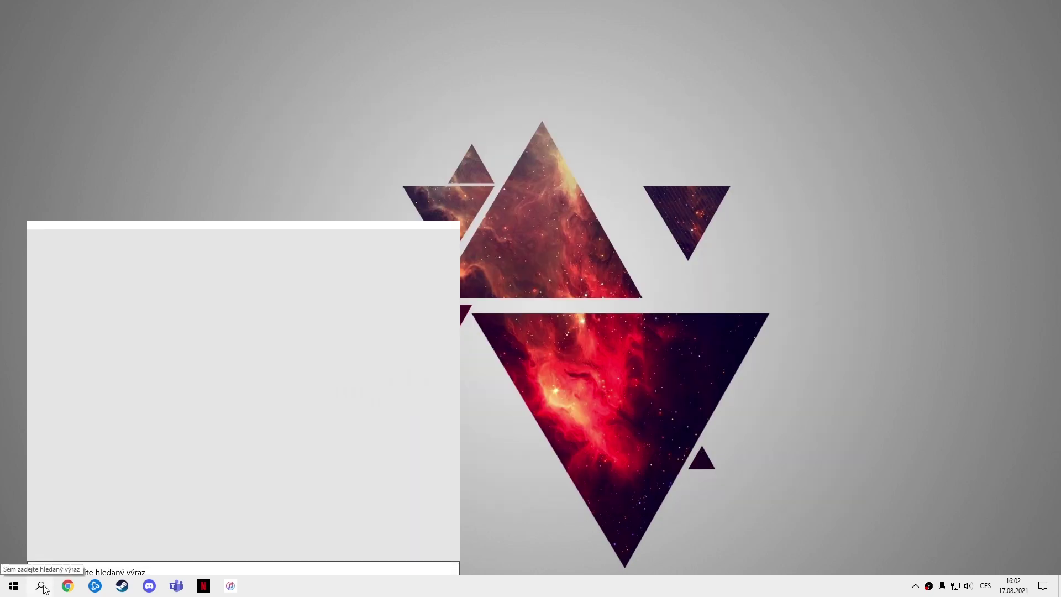
type("vyč")
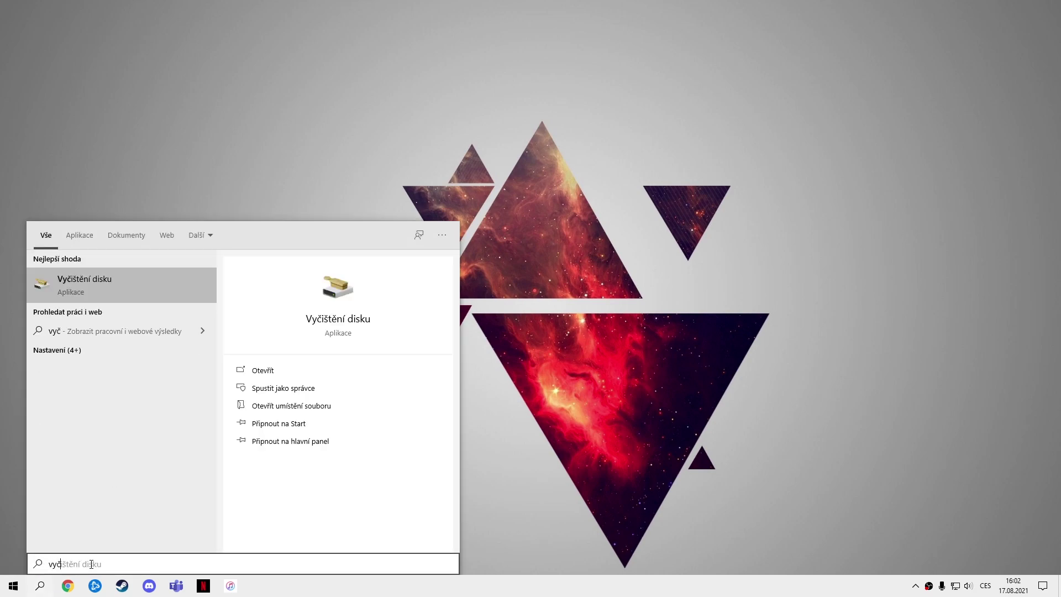
type("išt")
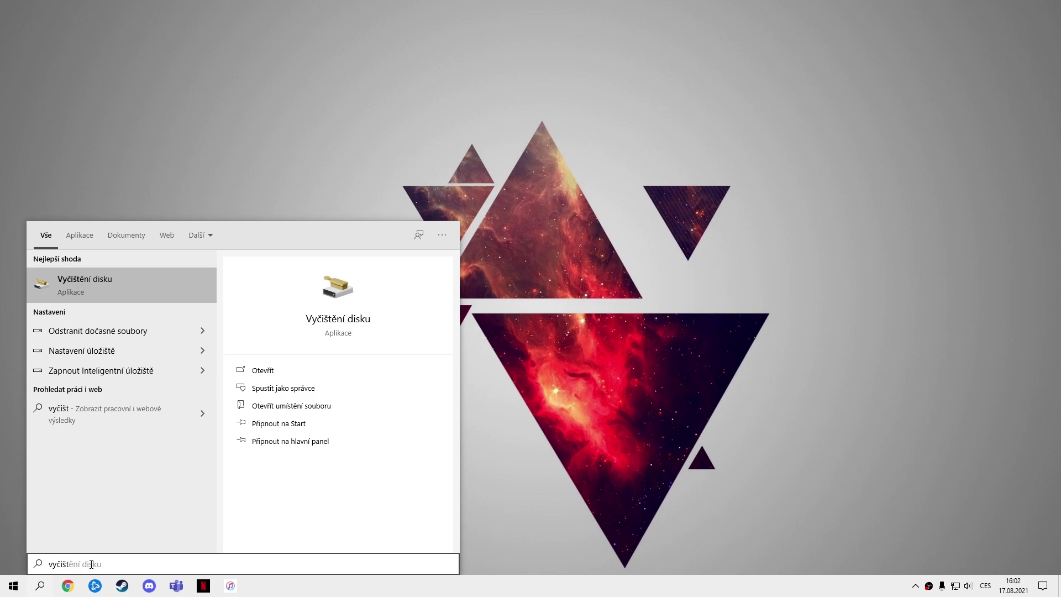
left_click(103, 283)
- Include the remaining unticked file categories, among them Koš and Dočasné soubory, in the Windows (C:) cleanup and permanently remove the files
left_click(245, 185)
left_click(245, 194)
scroll(247, 197, "down", 1)
left_click(245, 176)
left_click(245, 185)
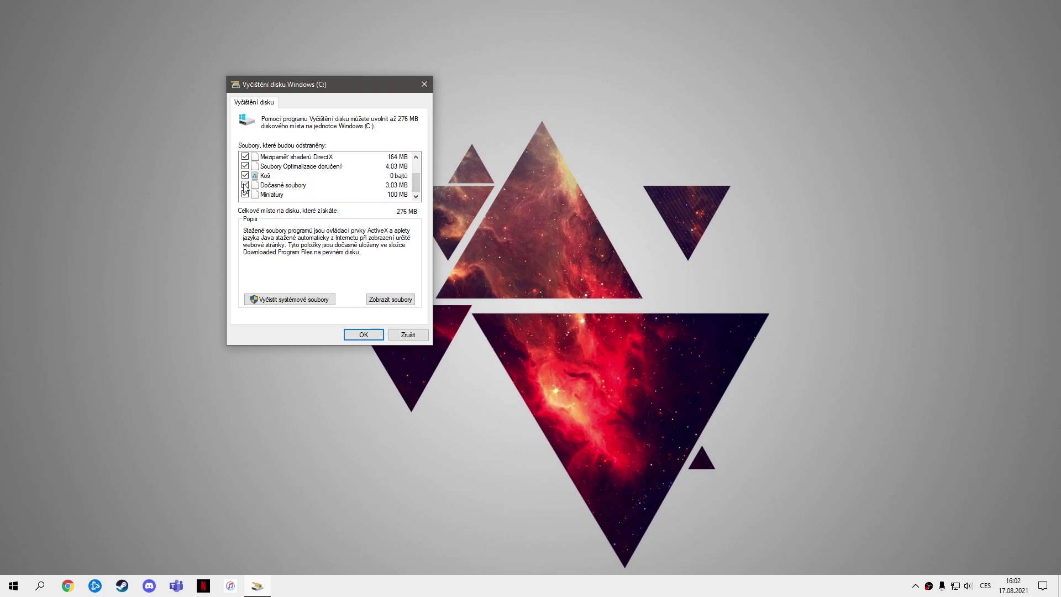
left_click(363, 336)
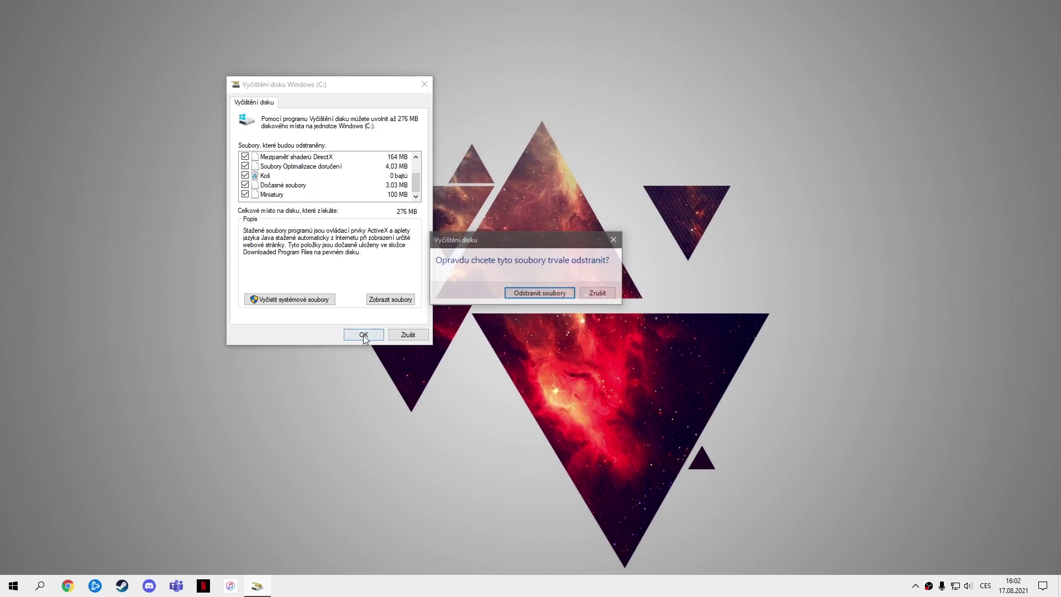
left_click(547, 294)
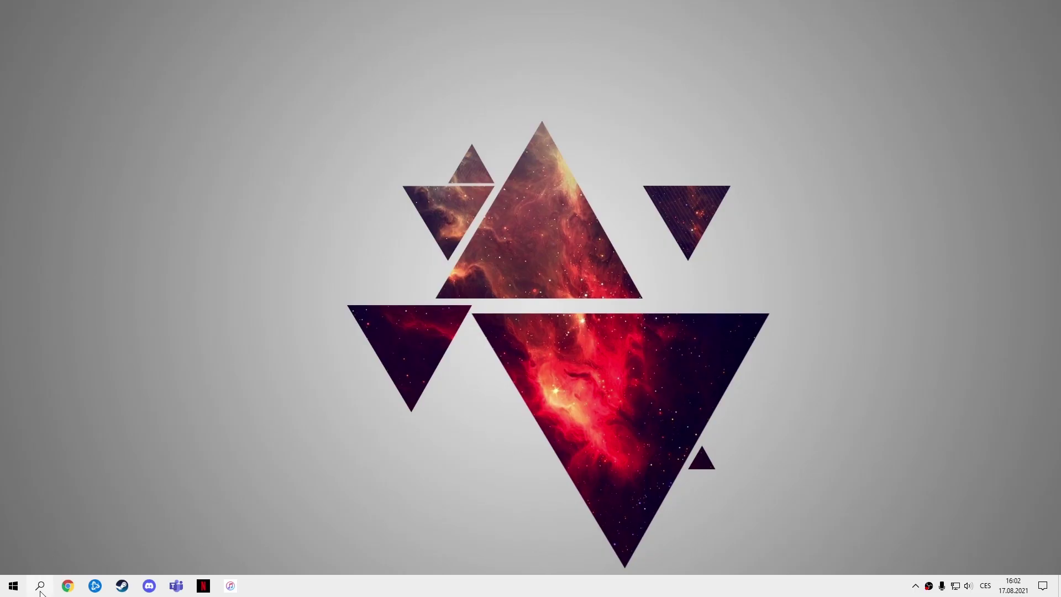
- Find Defragmentace a optimalizace jednotek through Windows search, optimize the Windows (C:) drive and close the tool
left_click(40, 587)
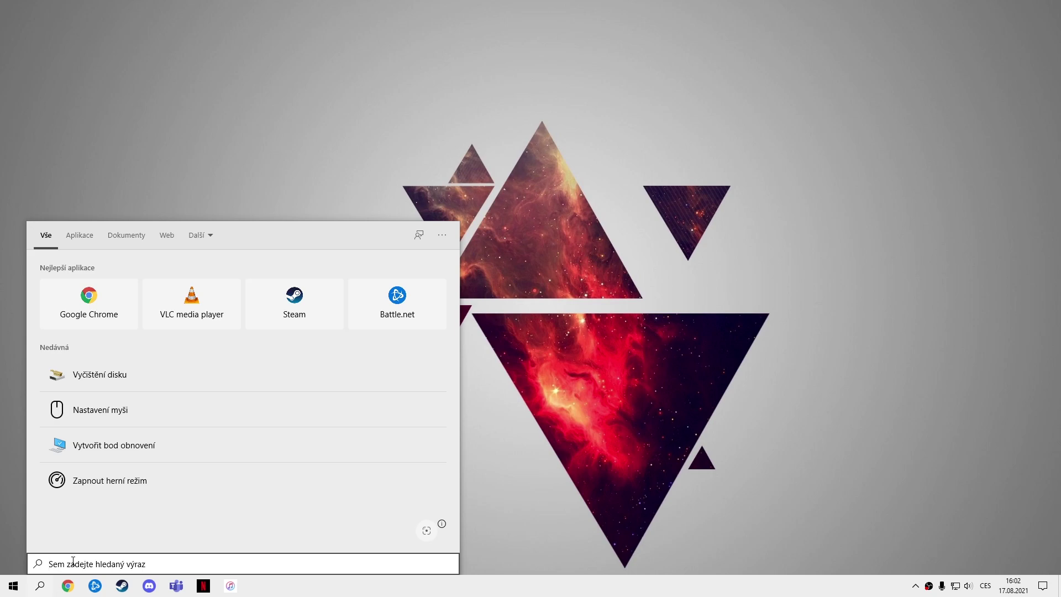
type("defra")
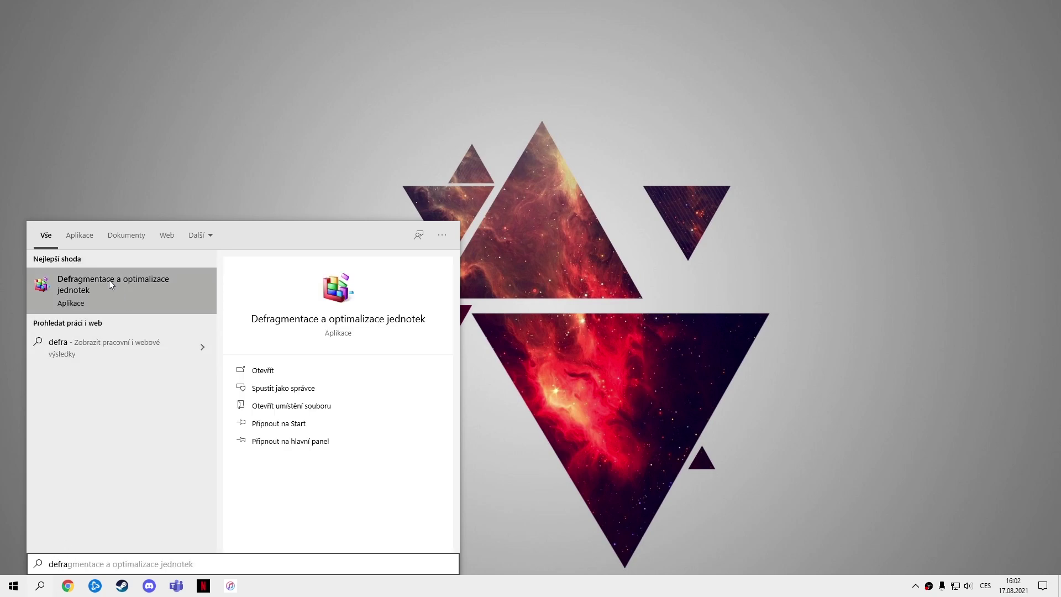
left_click(131, 284)
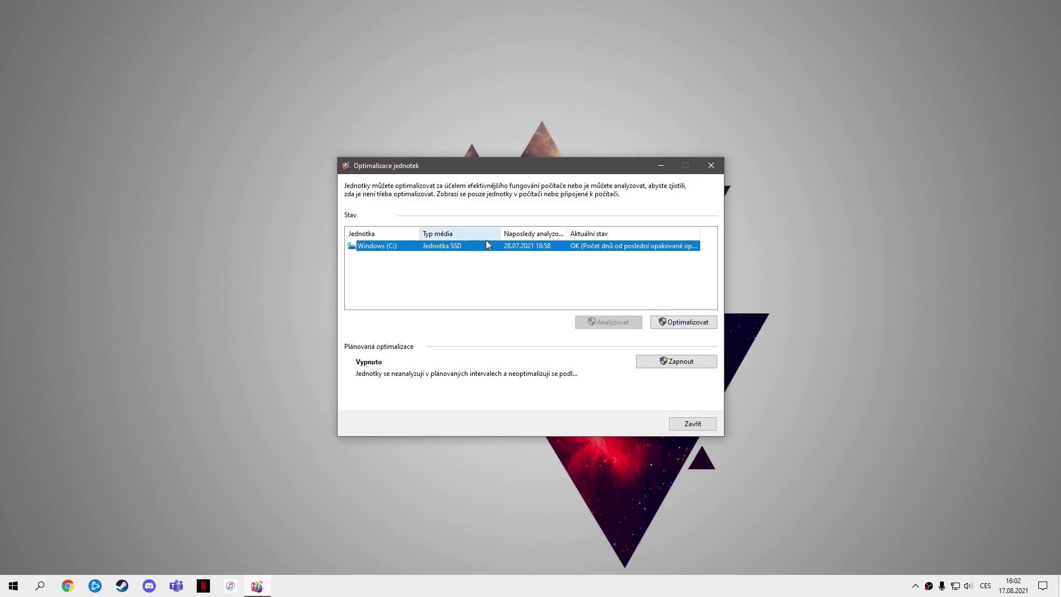
left_click(680, 324)
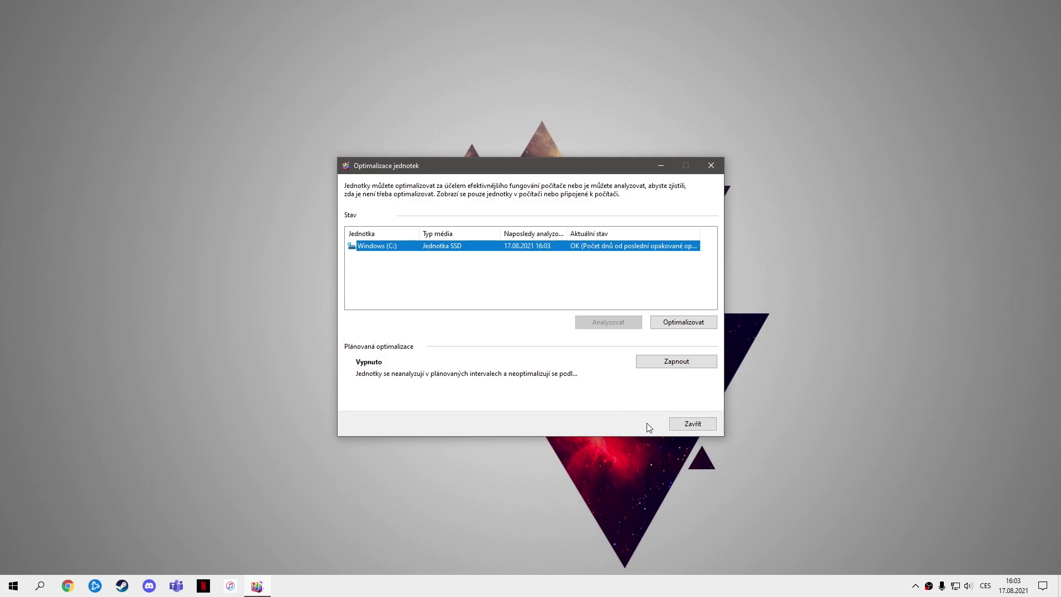
left_click(691, 423)
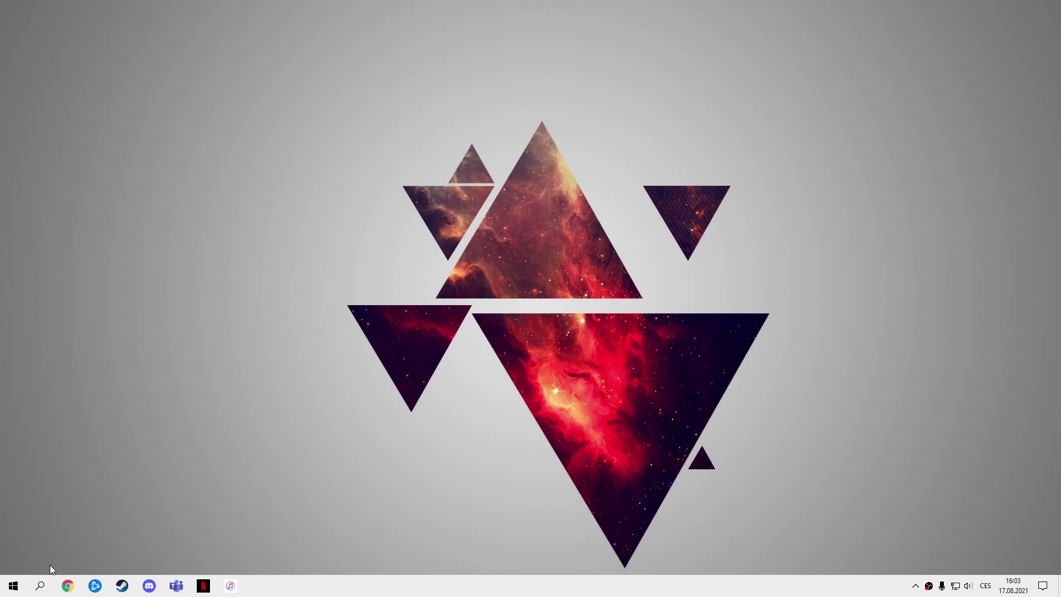
- Search Windows for "herní režim", open the game mode settings and go on to the related Nastavení grafiky page
left_click(42, 584)
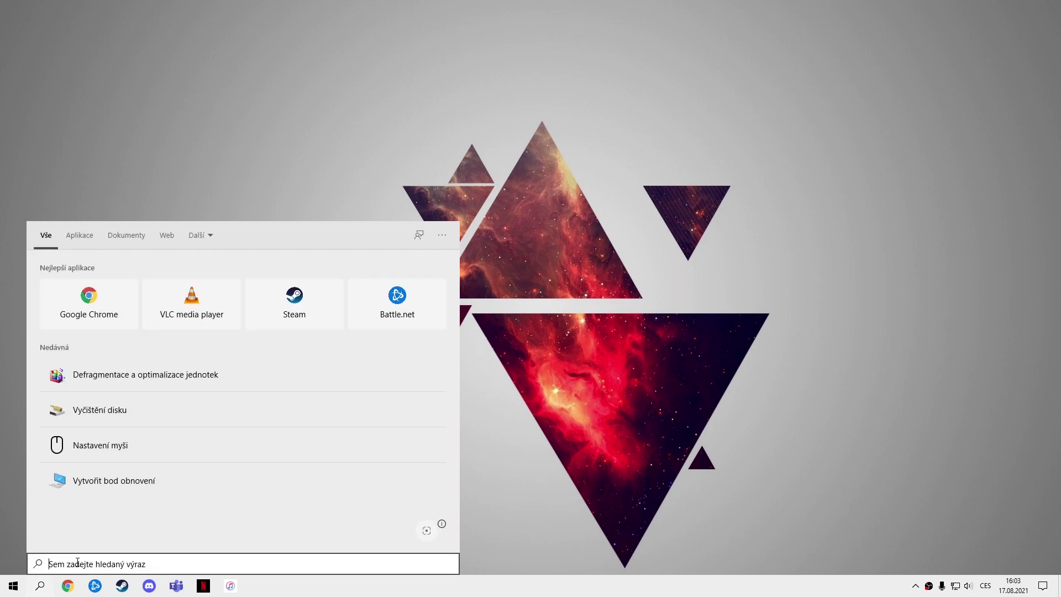
type("herní ")
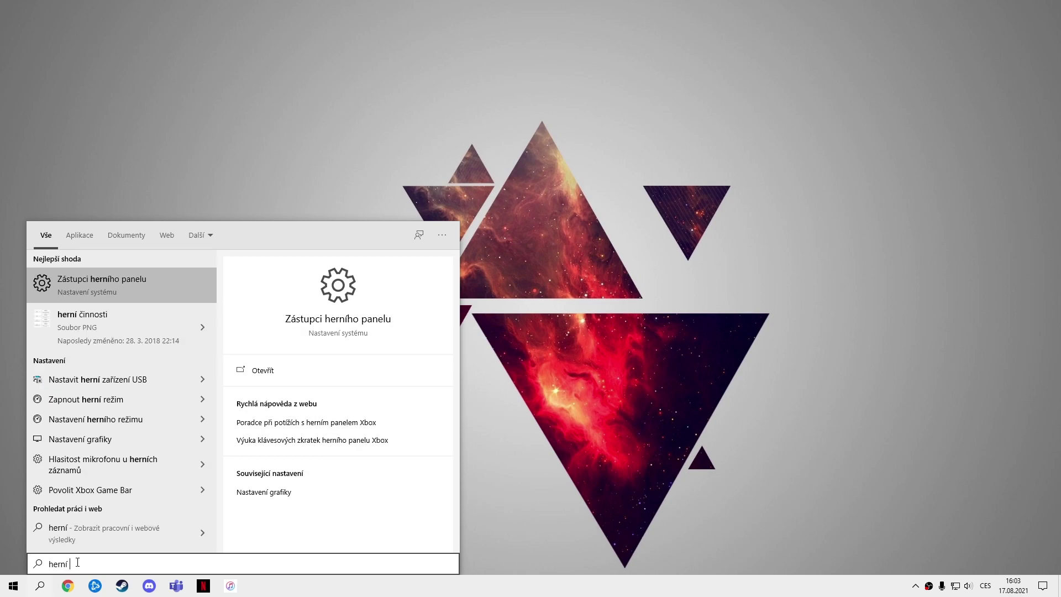
type("režim")
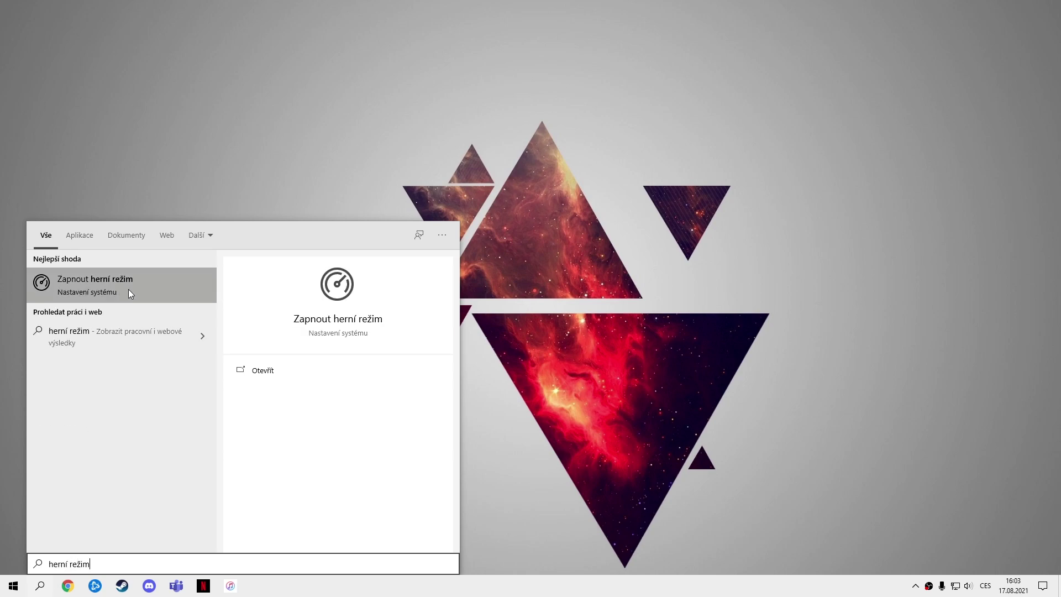
left_click(130, 292)
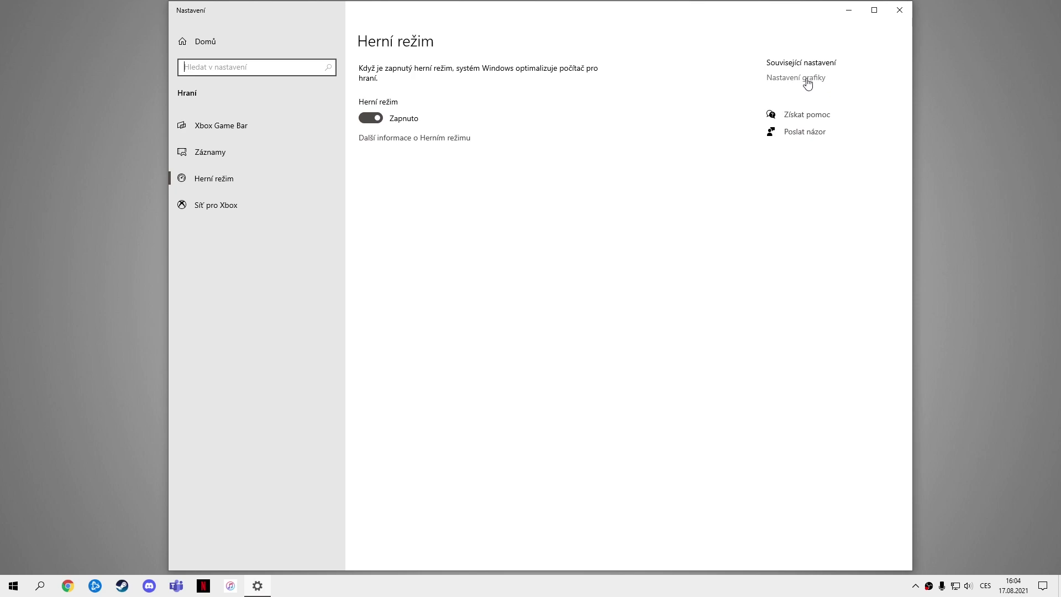
left_click(808, 82)
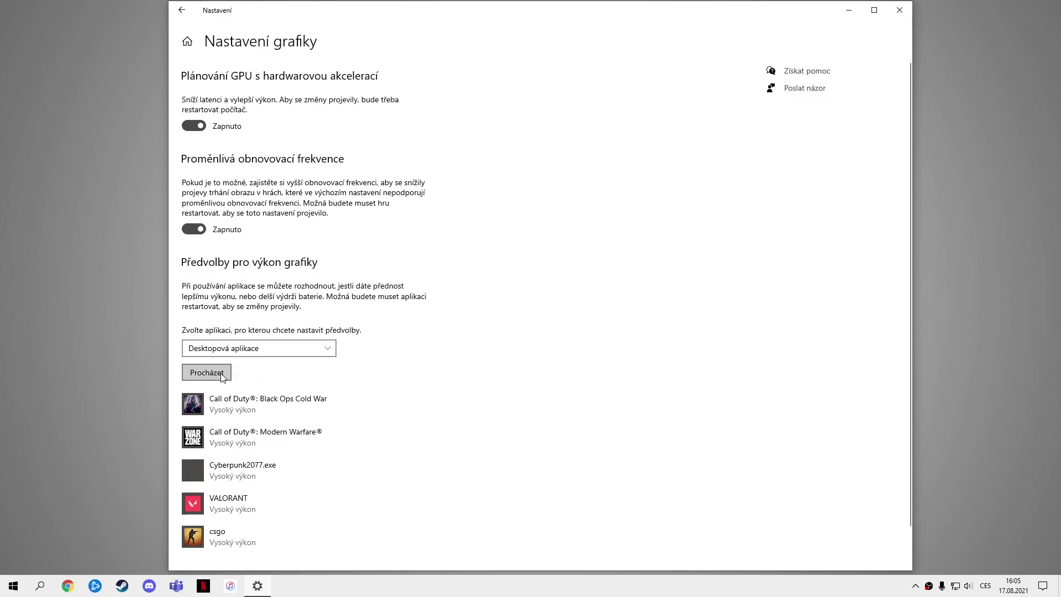
- Add the ModernWarfare application from Program Files (x86)\Call of Duty Modern Warfare on Windows (C:) to the graphics performance preferences
left_click(208, 373)
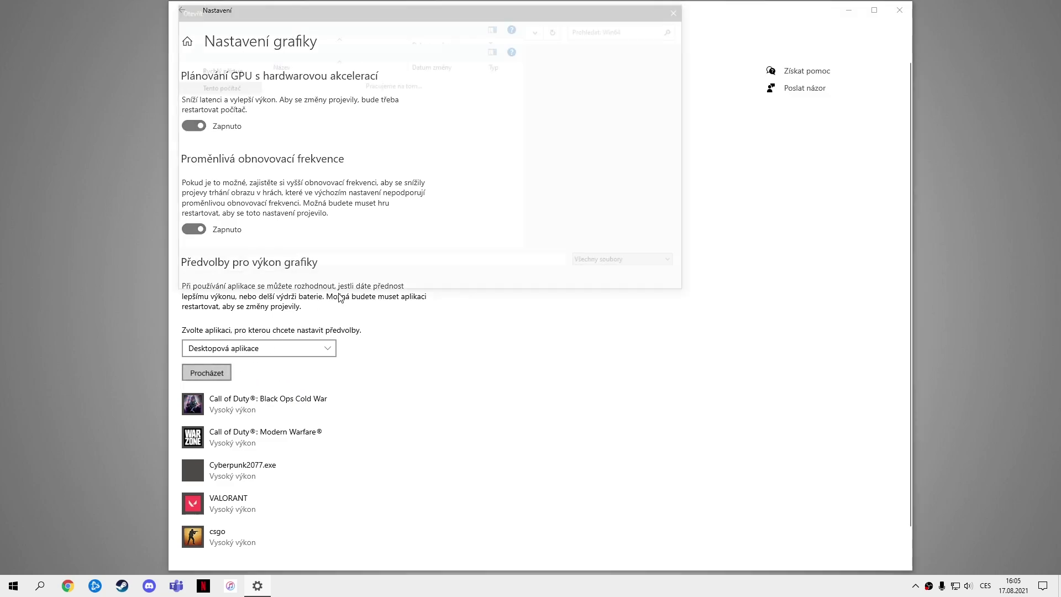
left_click(217, 126)
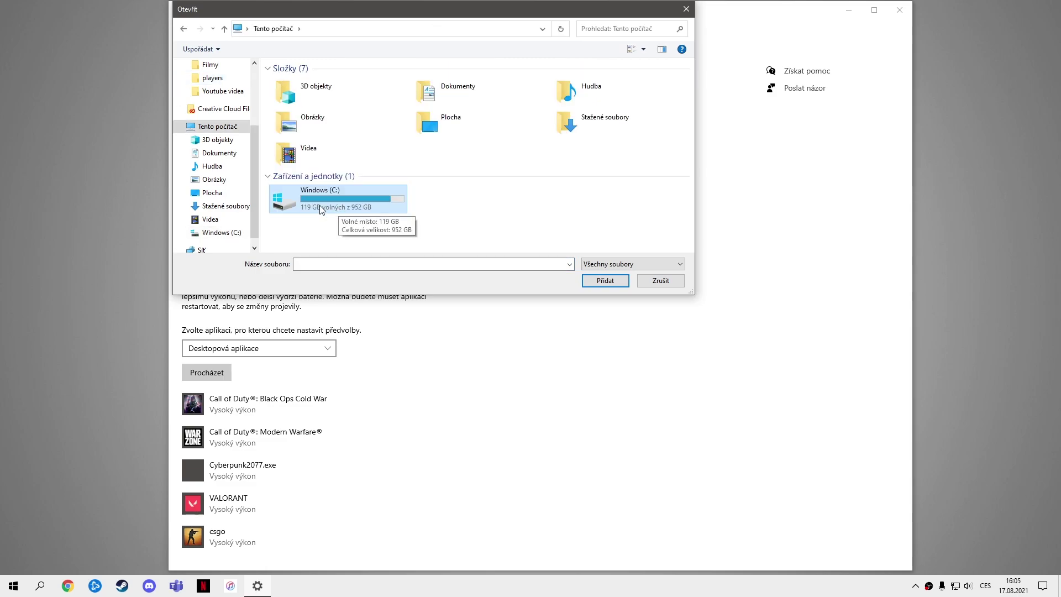
double_click(329, 200)
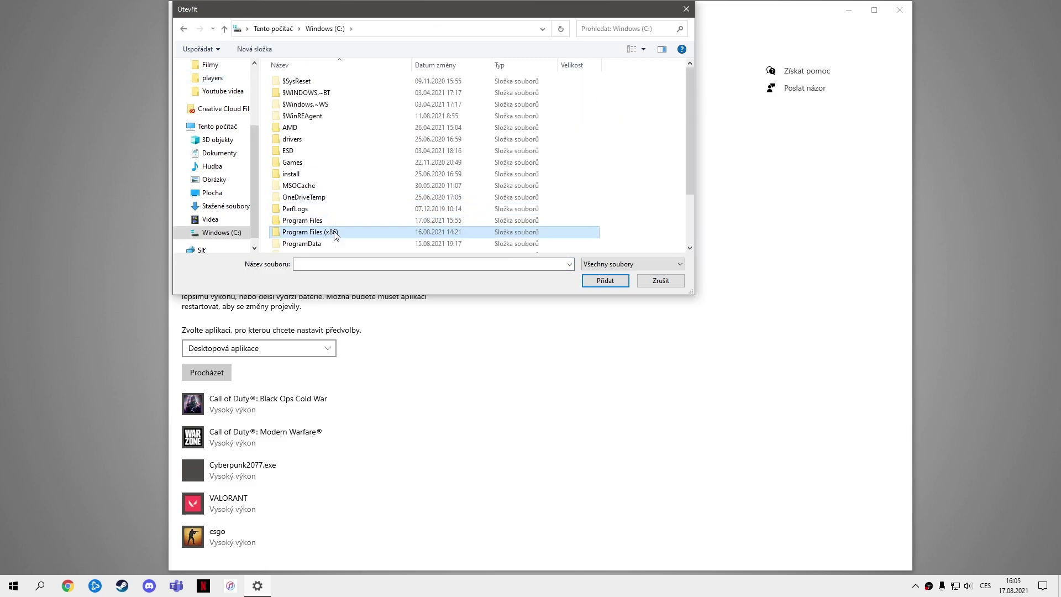
double_click(335, 232)
double_click(347, 162)
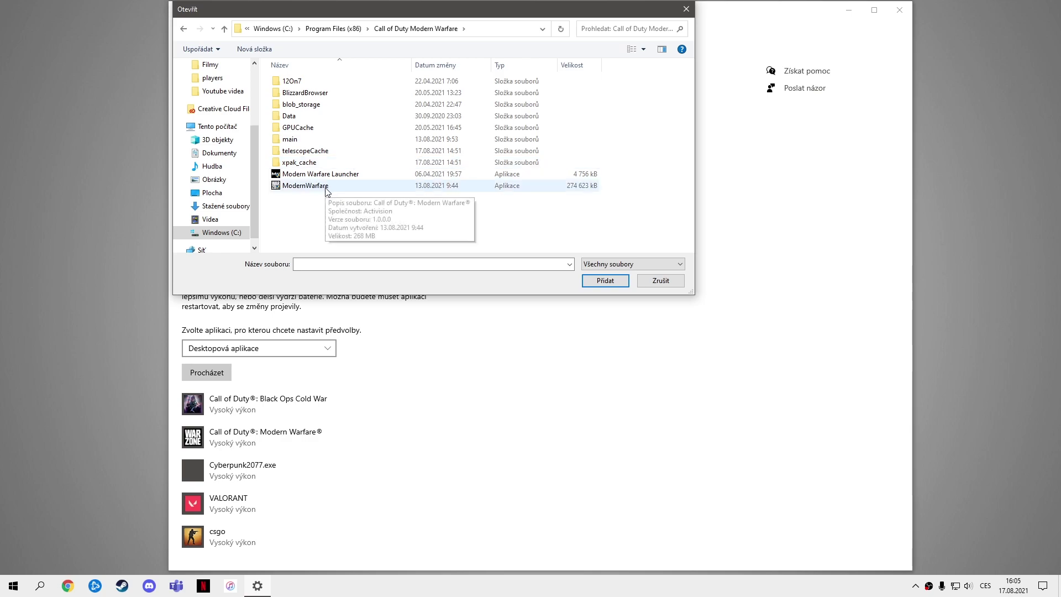
left_click(326, 187)
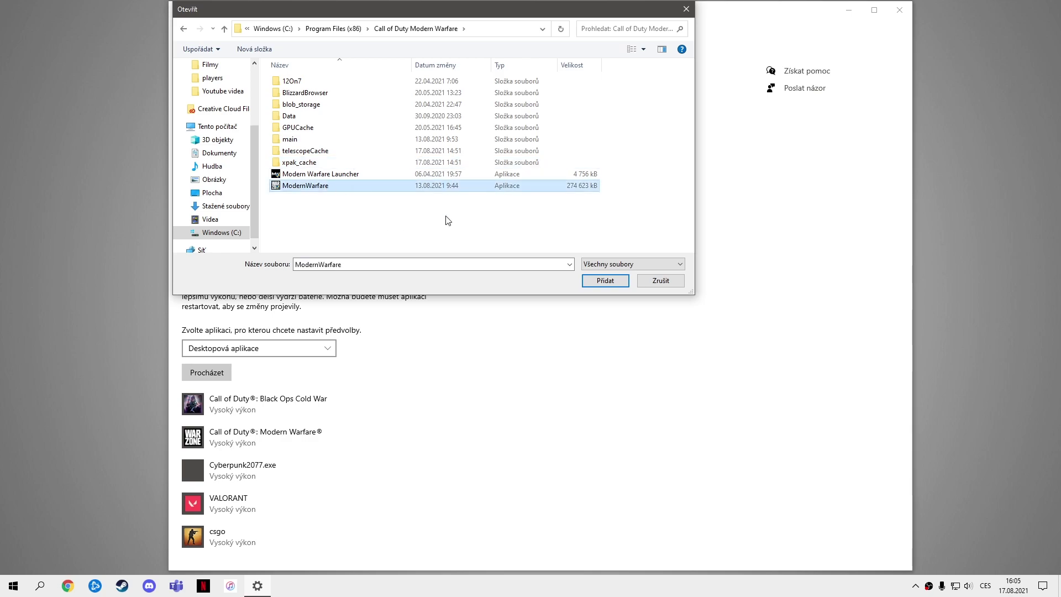
left_click(603, 283)
- Save Vysoký výkon as the graphics preference for Call of Duty: Modern Warfare
left_click(242, 445)
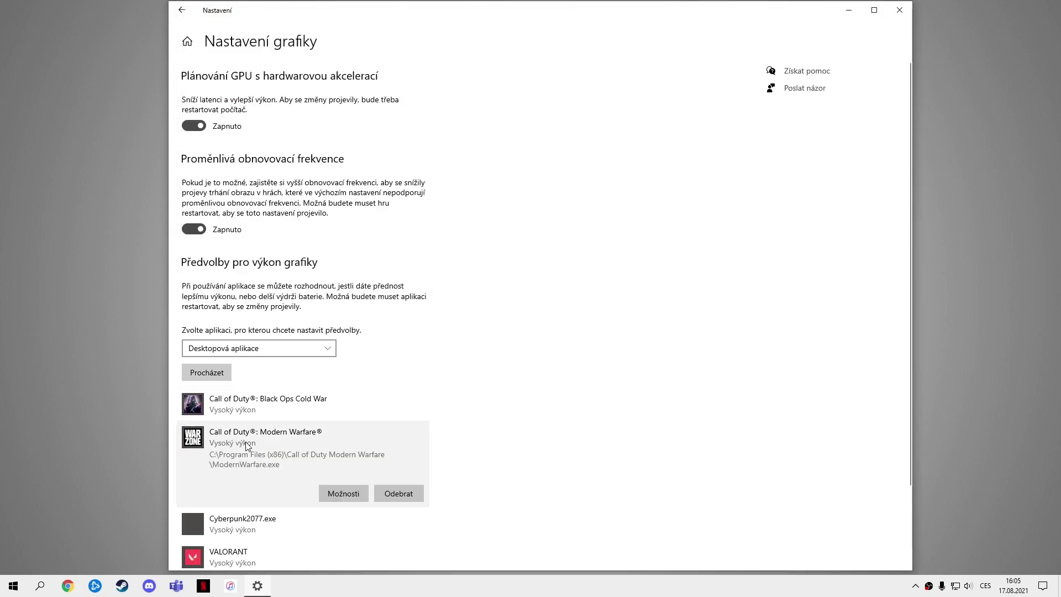
left_click(351, 494)
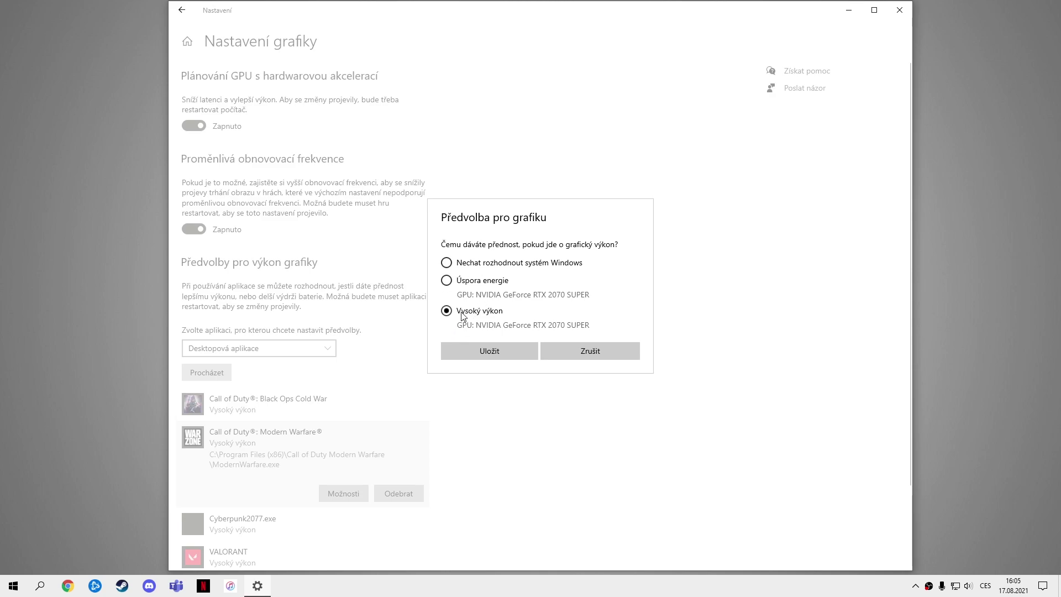
left_click(490, 348)
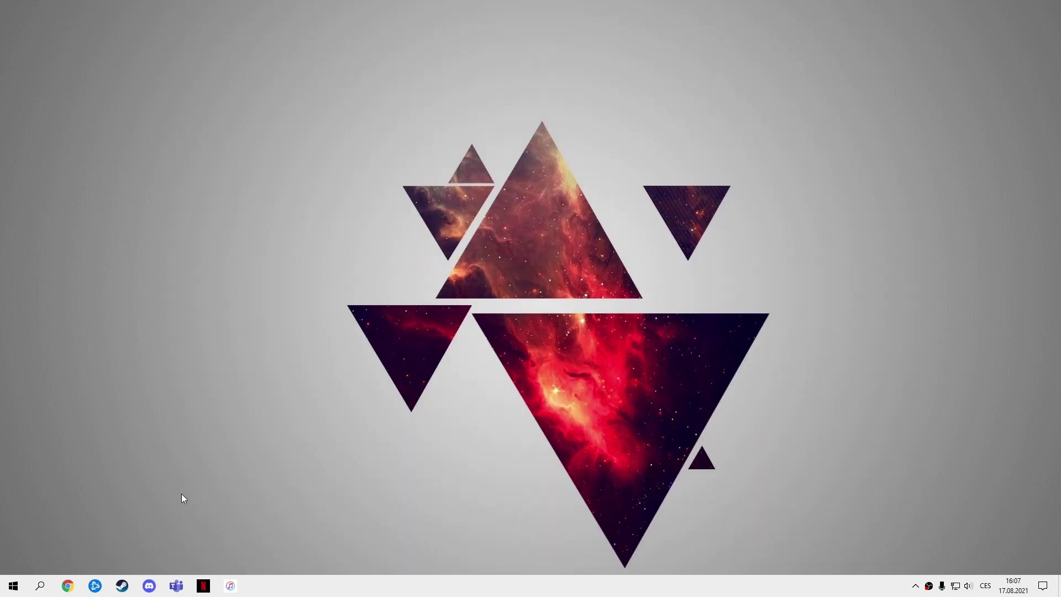
- Open Napájení a režim spánku in the Windows system settings and go to the additional power settings, Další nastavení napájení
left_click(14, 586)
left_click(14, 533)
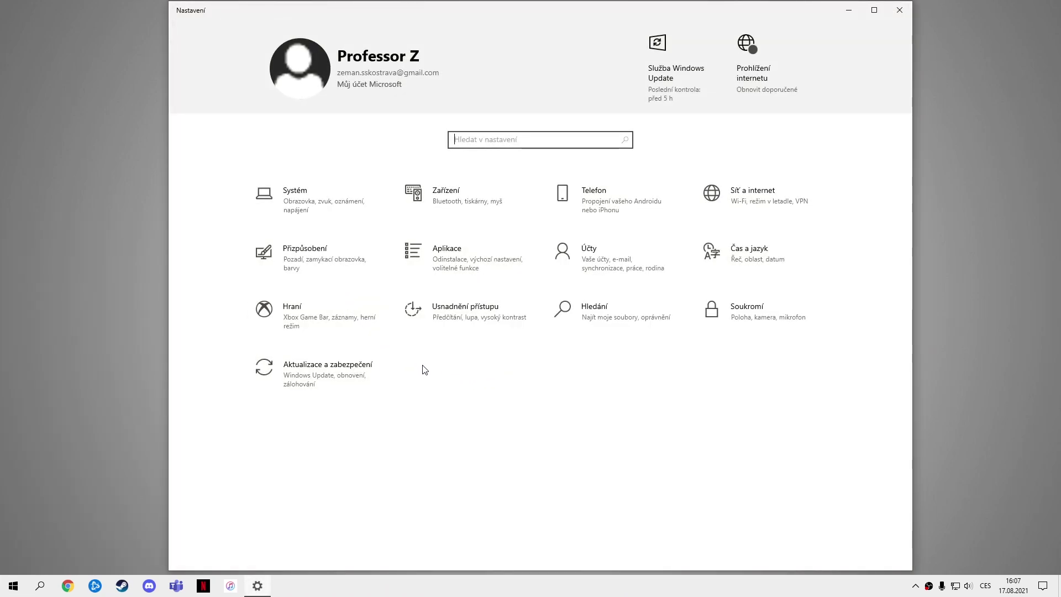
left_click(298, 202)
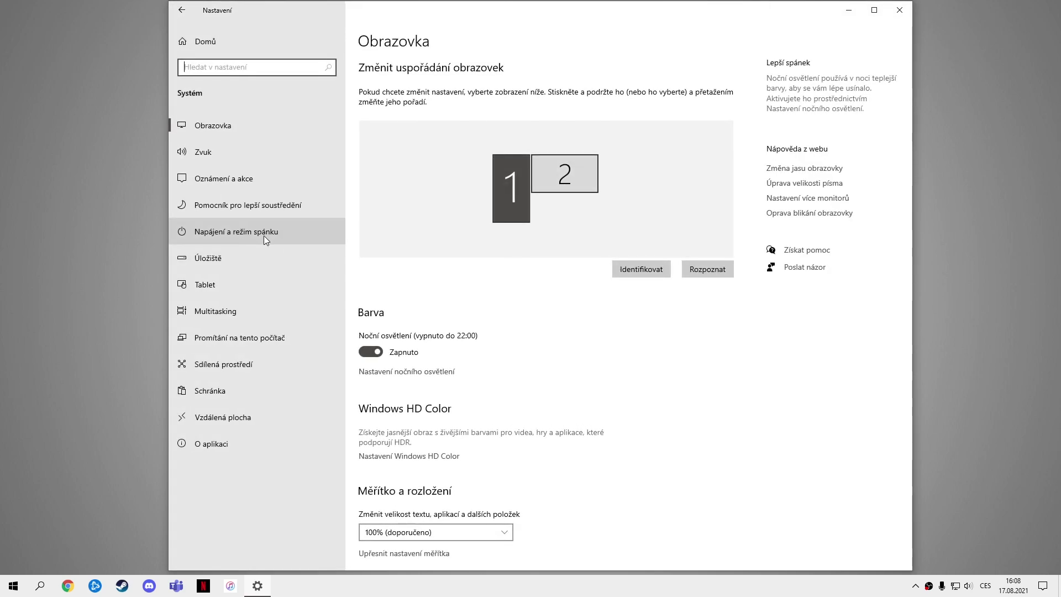
left_click(211, 232)
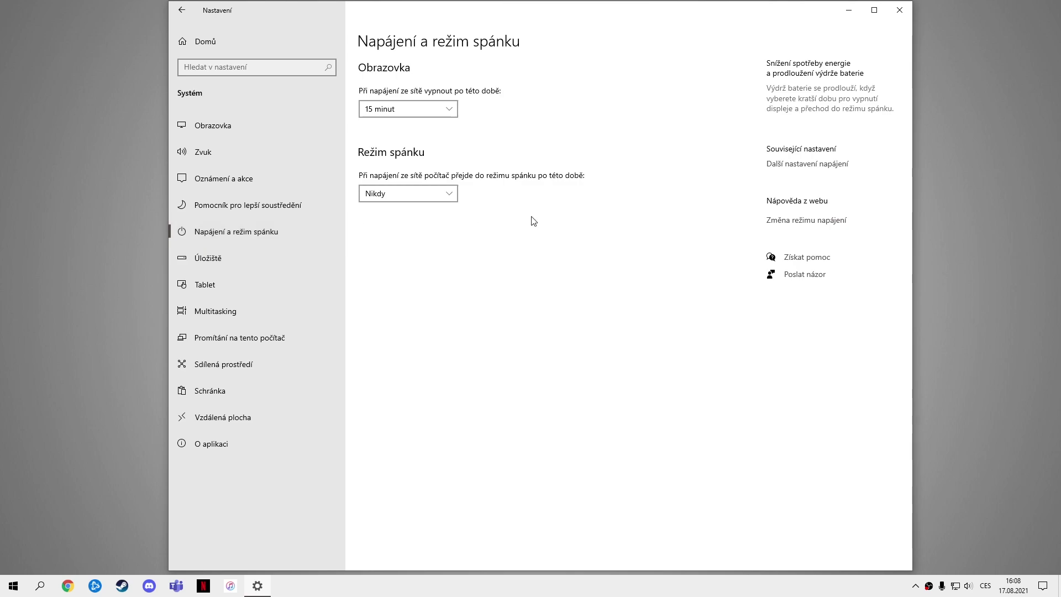
left_click(818, 164)
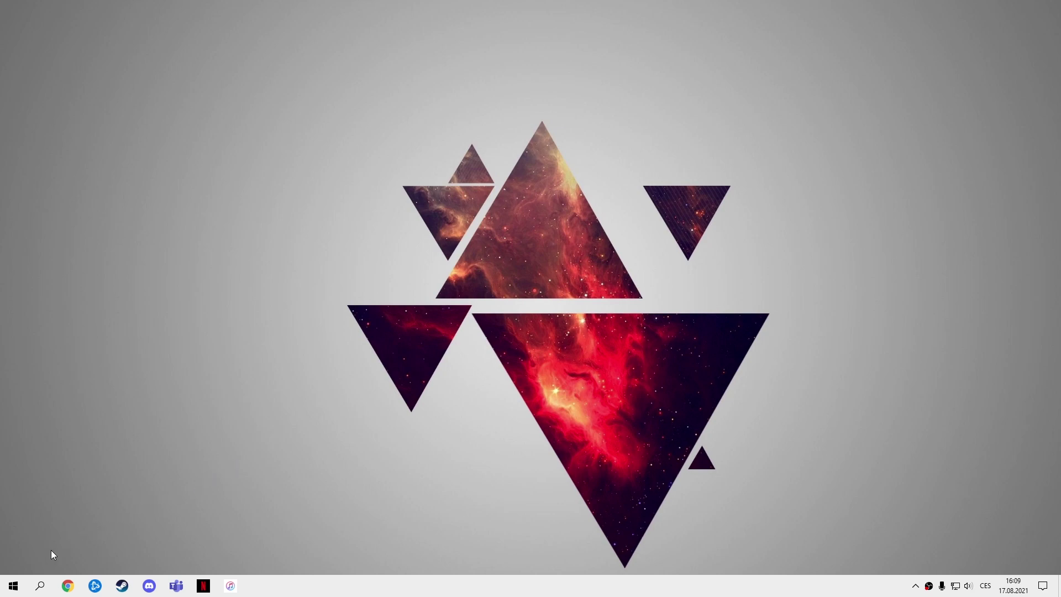
- Find Aplikace na pozadí through Windows search, check whether apps may run in the background, and close the settings
left_click(40, 586)
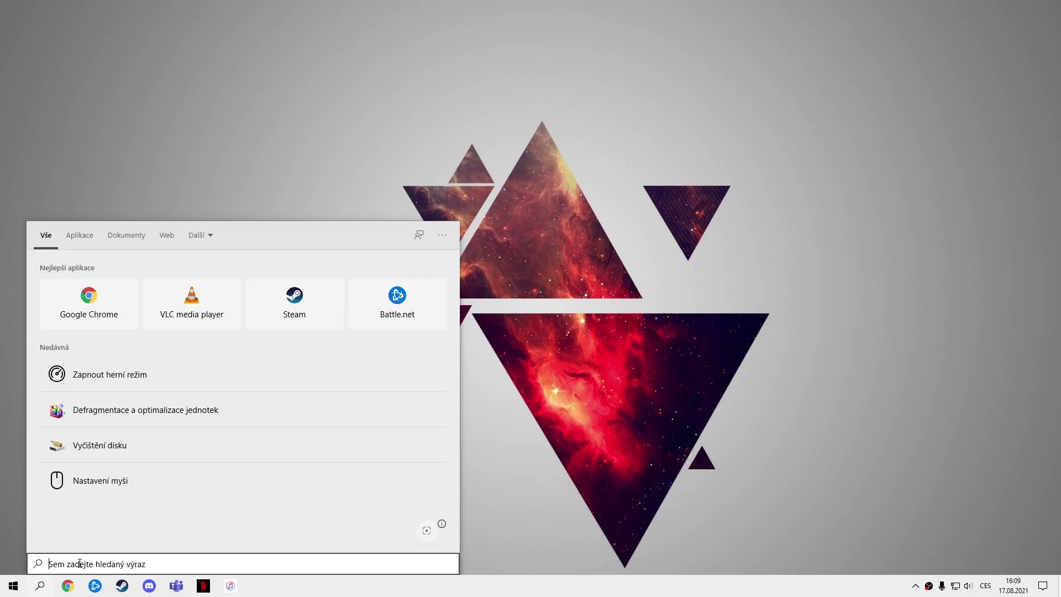
type("aplikace na pozadí")
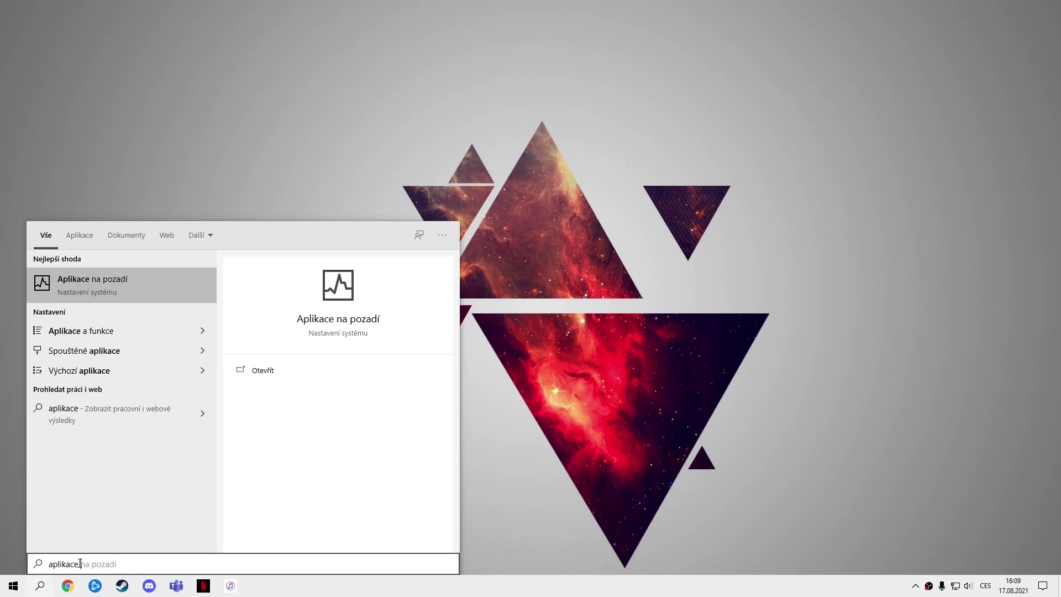
left_click(111, 293)
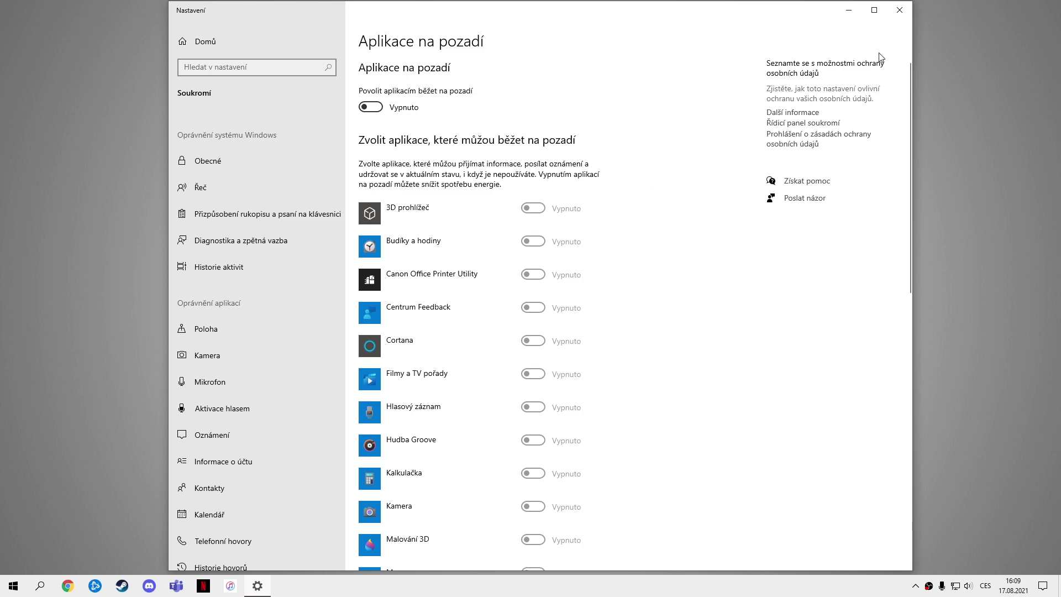
left_click(900, 10)
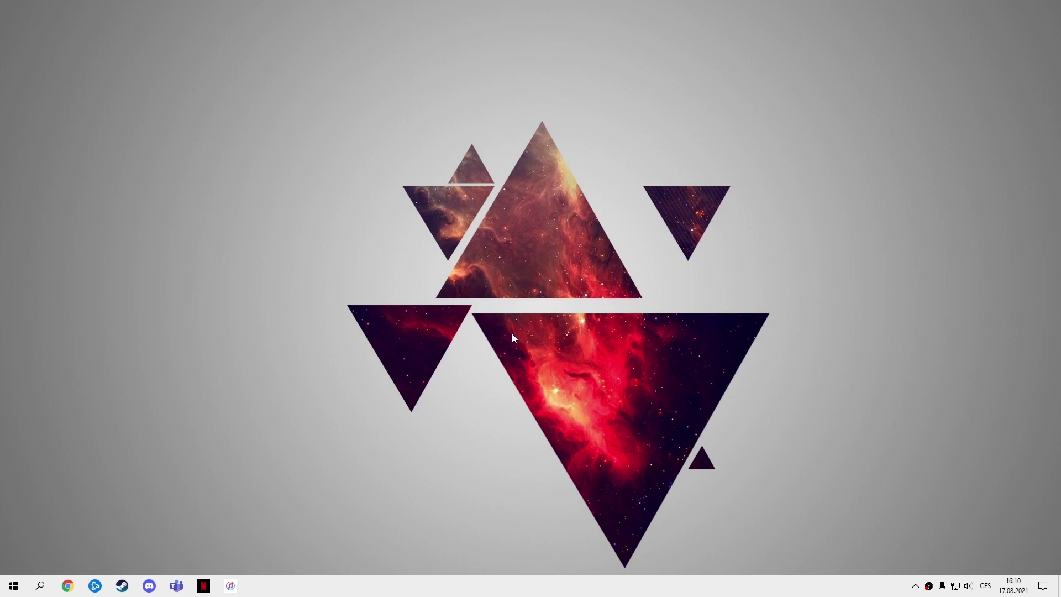
- Open NVIDIA Control Panel from the desktop, go to the advanced 3D image settings and review the global Manage 3D Settings list
right_click(529, 327)
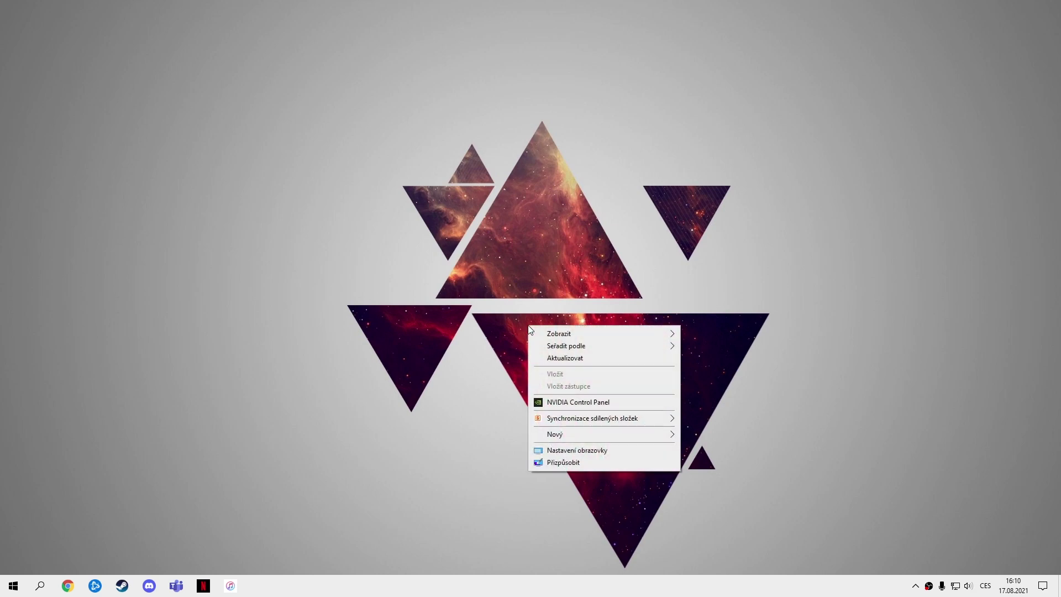
left_click(588, 403)
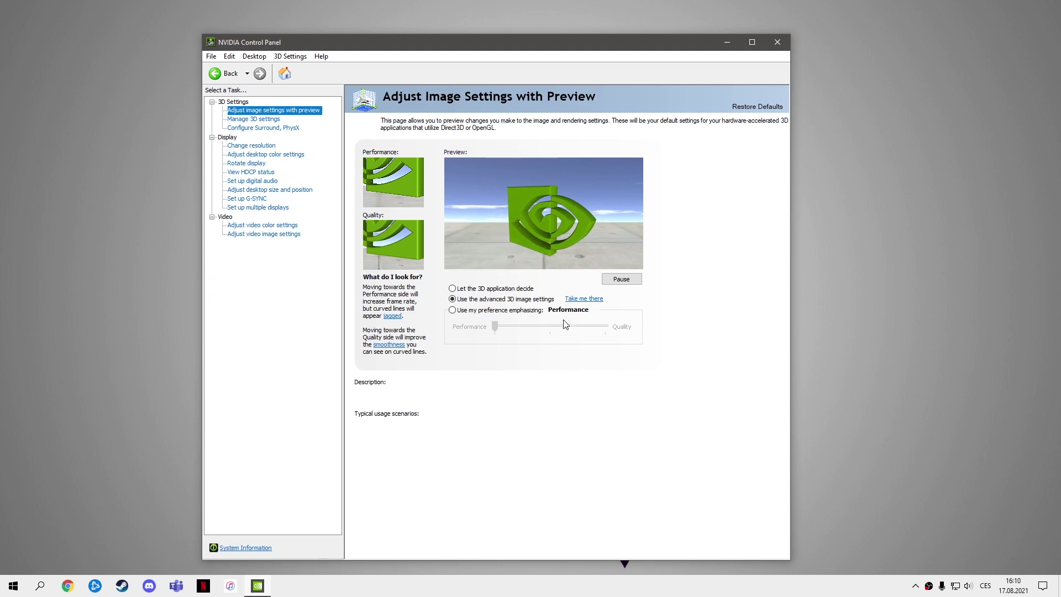
mouse_move(462, 302)
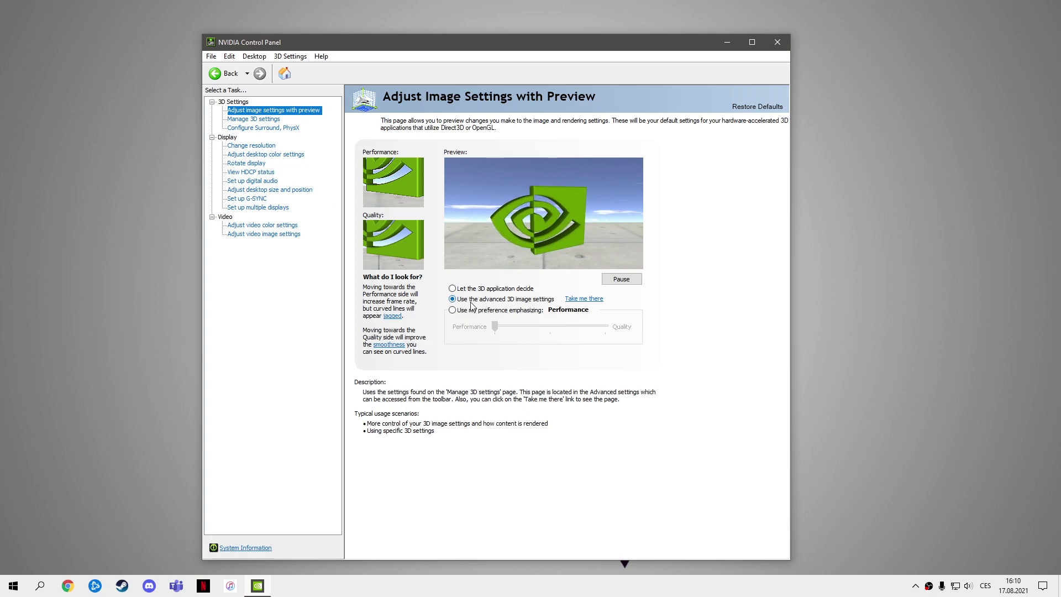
left_click(586, 299)
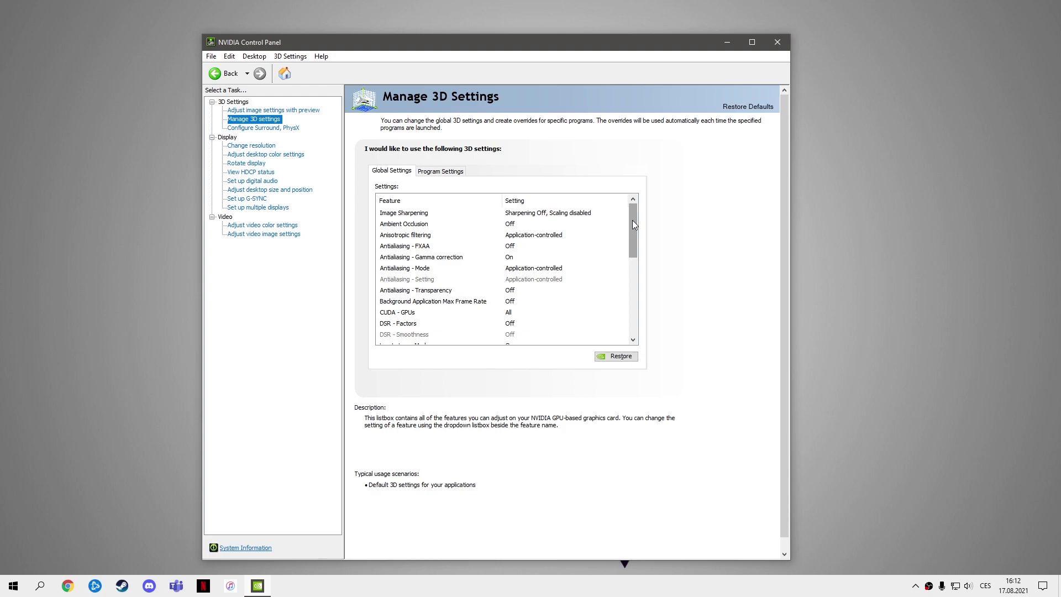
left_click_drag(632, 220, 635, 300)
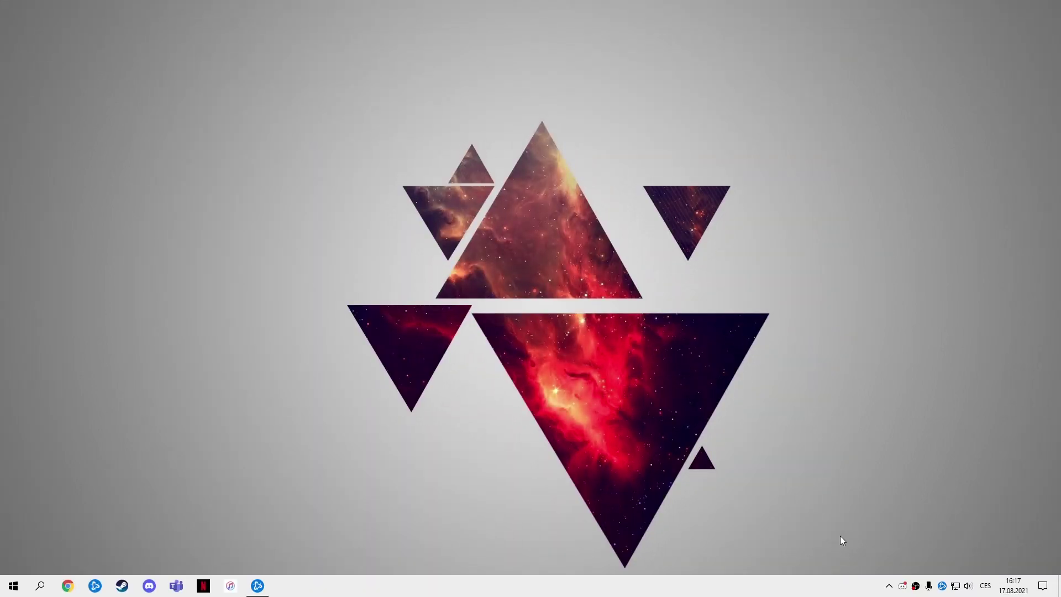
- Switch to Discord, open its Voice & video user settings and check the OpenH264 video codec and H.264 hardware acceleration options
left_click(904, 587)
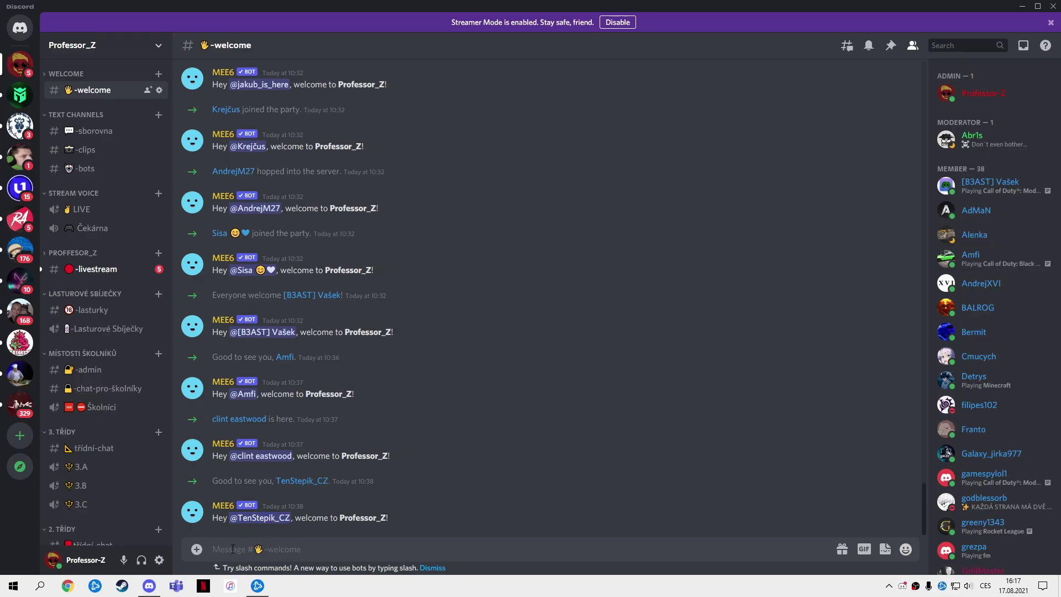
left_click(159, 562)
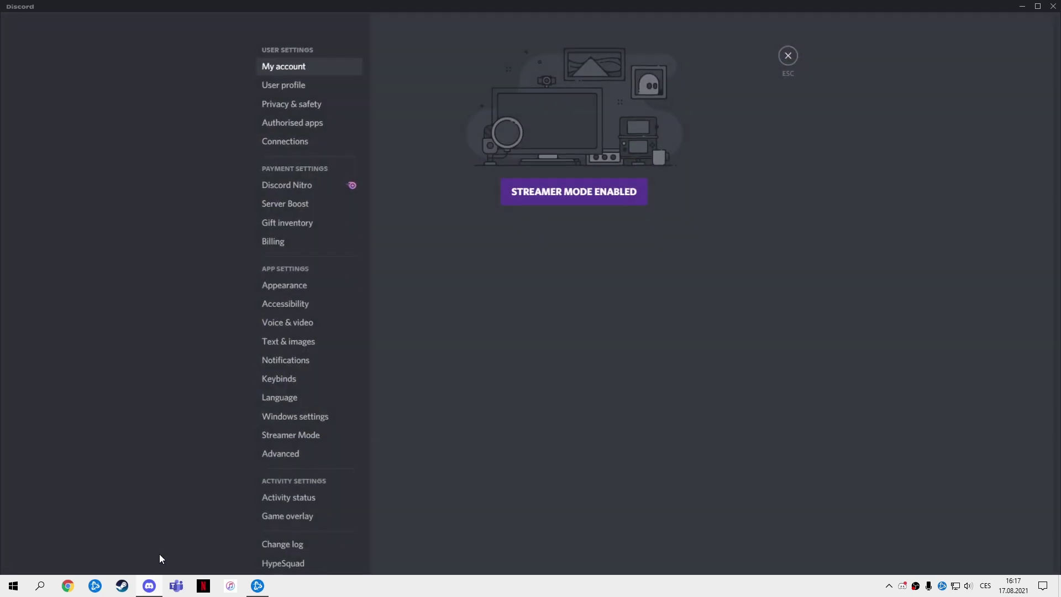
left_click(316, 326)
scroll(785, 340, "down", 5)
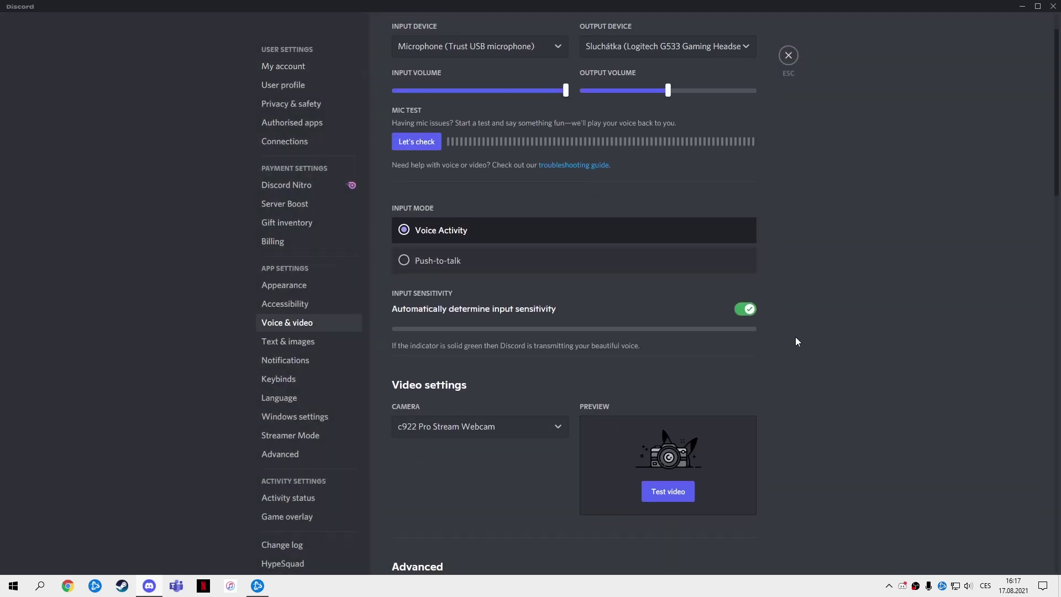
scroll(768, 346, "down", 7)
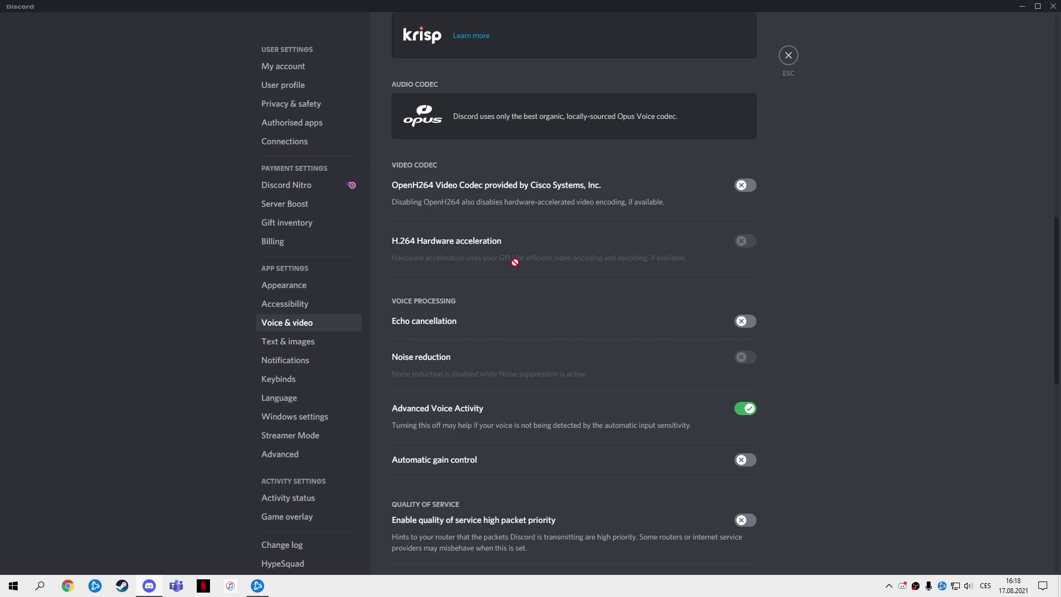
- Switch to Battle.net, open its app settings and review the general and startup options
key("alt+Tab")
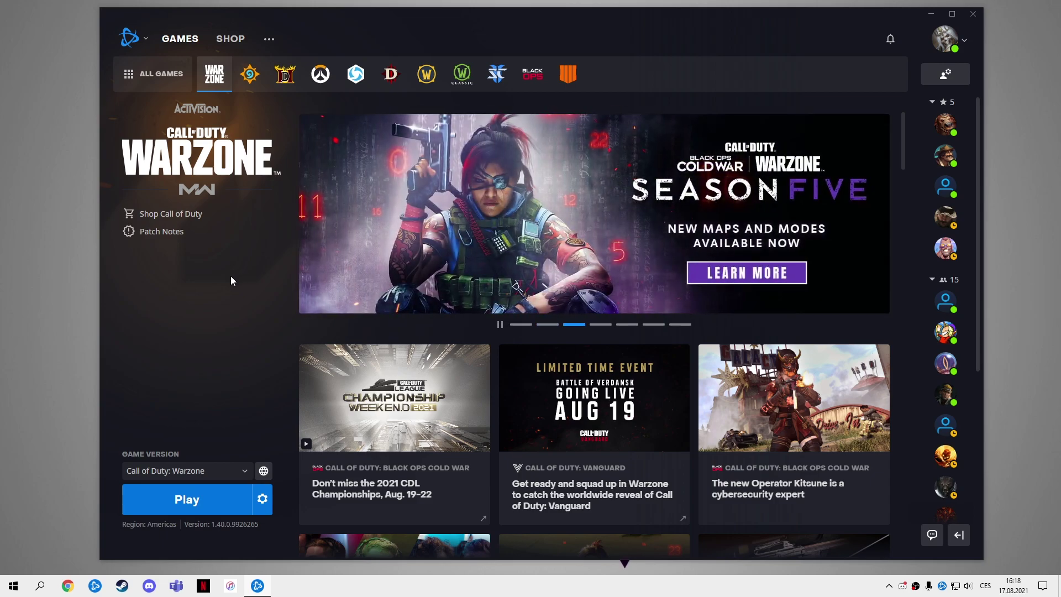
left_click(144, 39)
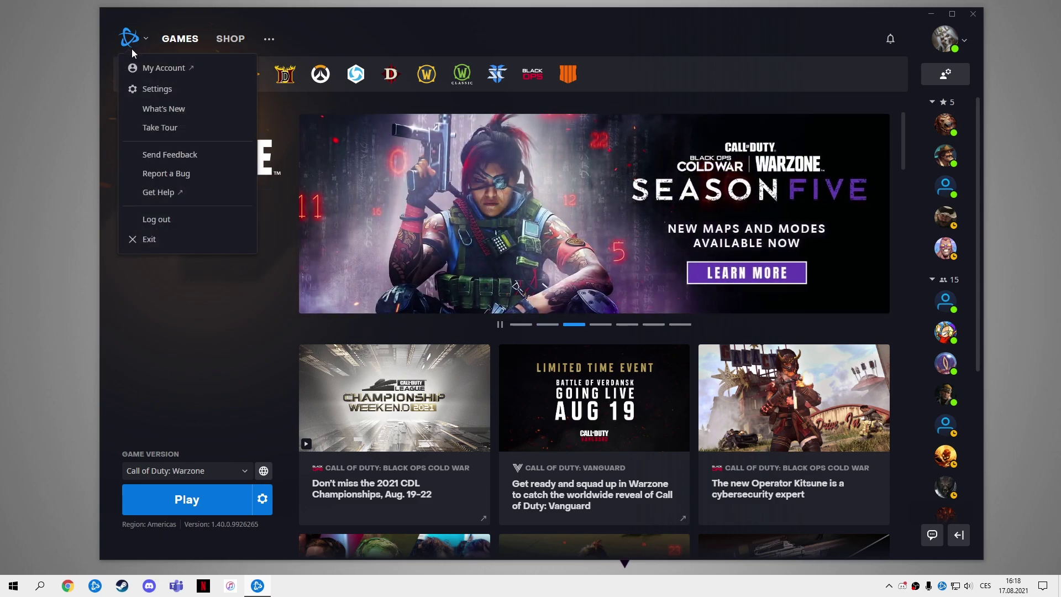
left_click(145, 95)
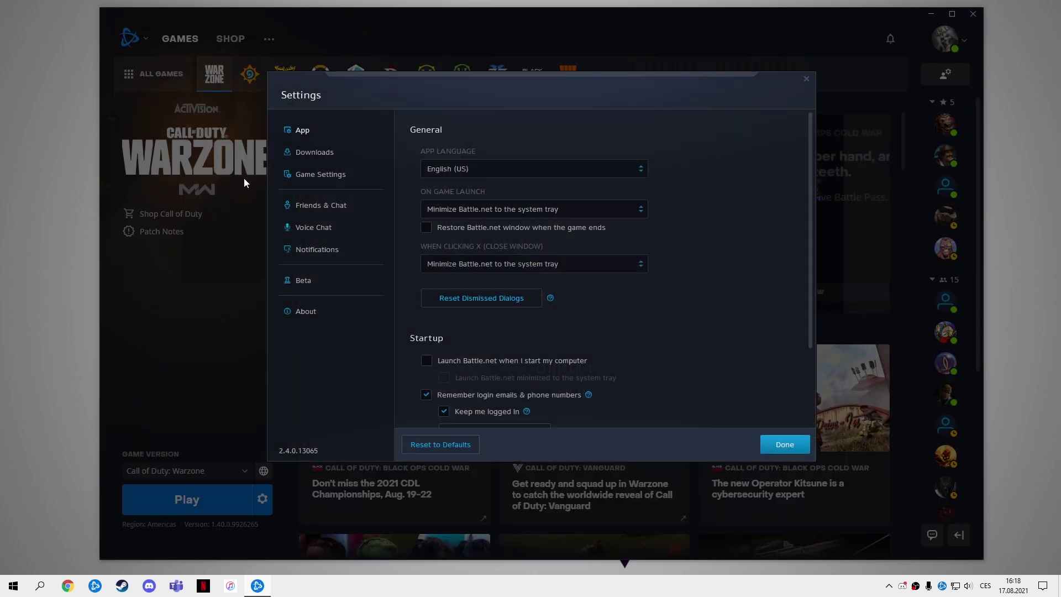
scroll(705, 310, "down", 3)
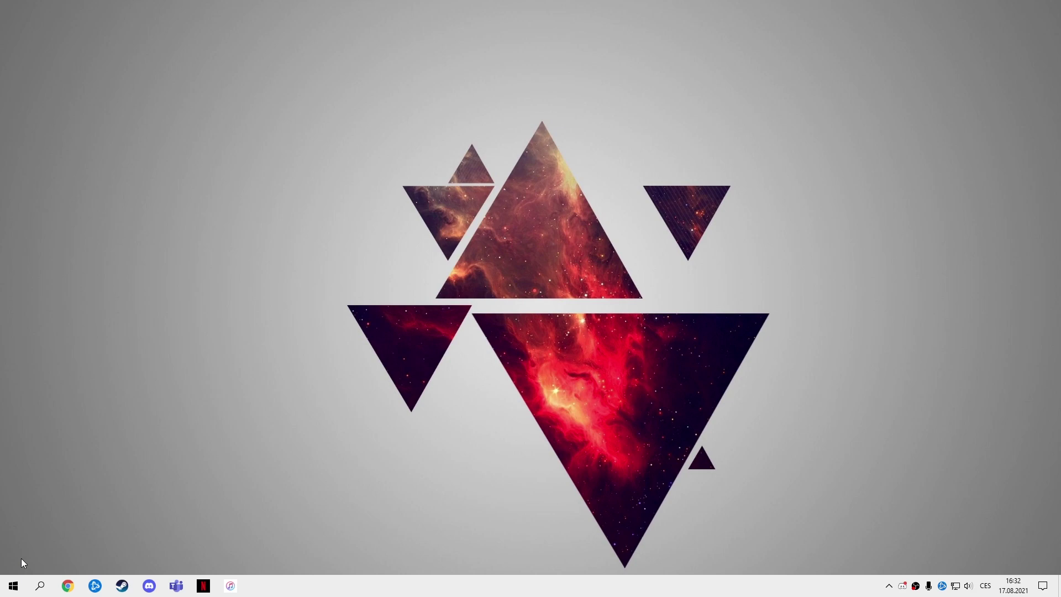
- Open the Call of Duty Modern Warfare folder inside Program Files (x86) on the Windows (C:) drive from Tento počítač
left_click(13, 586)
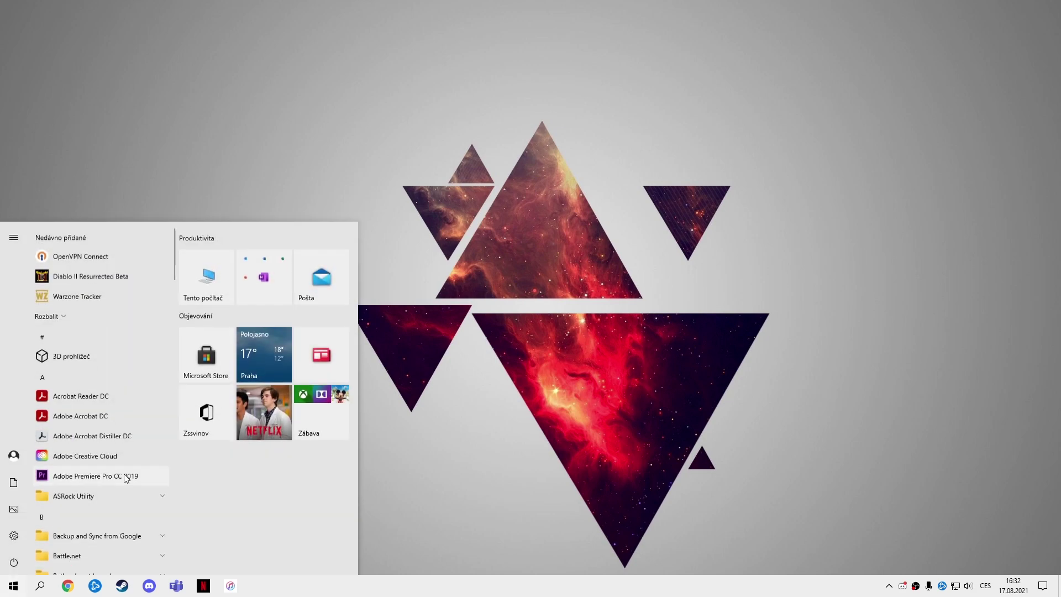
left_click(217, 280)
double_click(429, 296)
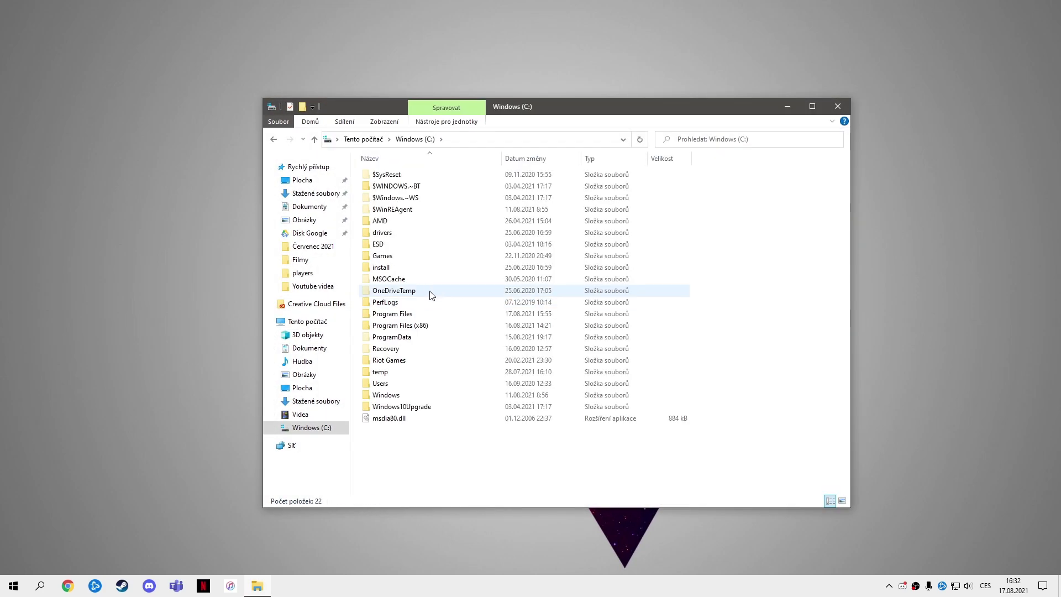
double_click(432, 328)
left_click(446, 258)
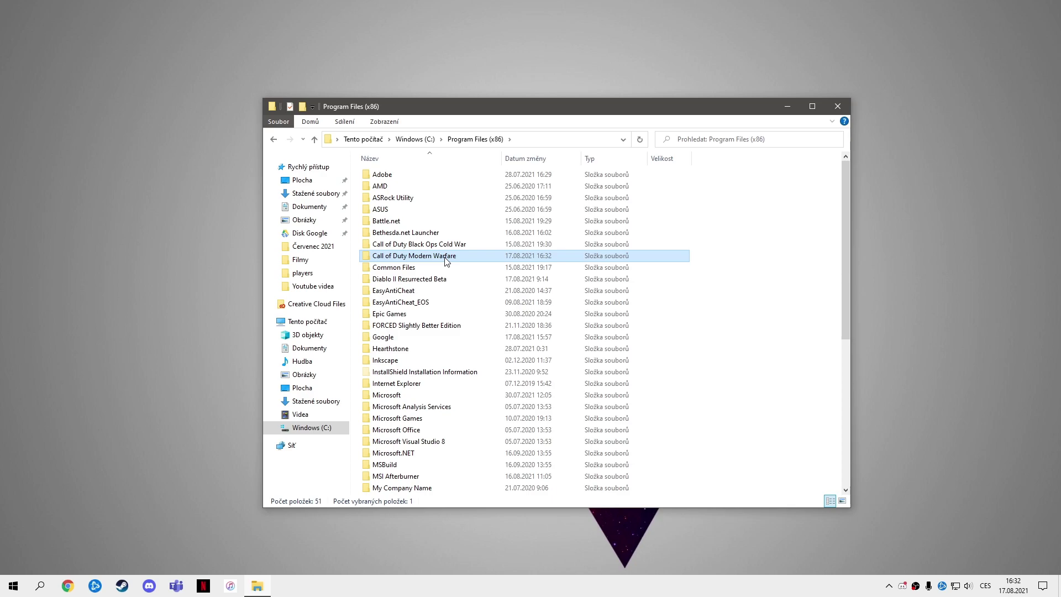
double_click(447, 258)
- Open the properties of the ModernWarfare application file and show its Kompatibilita settings
scroll(437, 304, "down", 10)
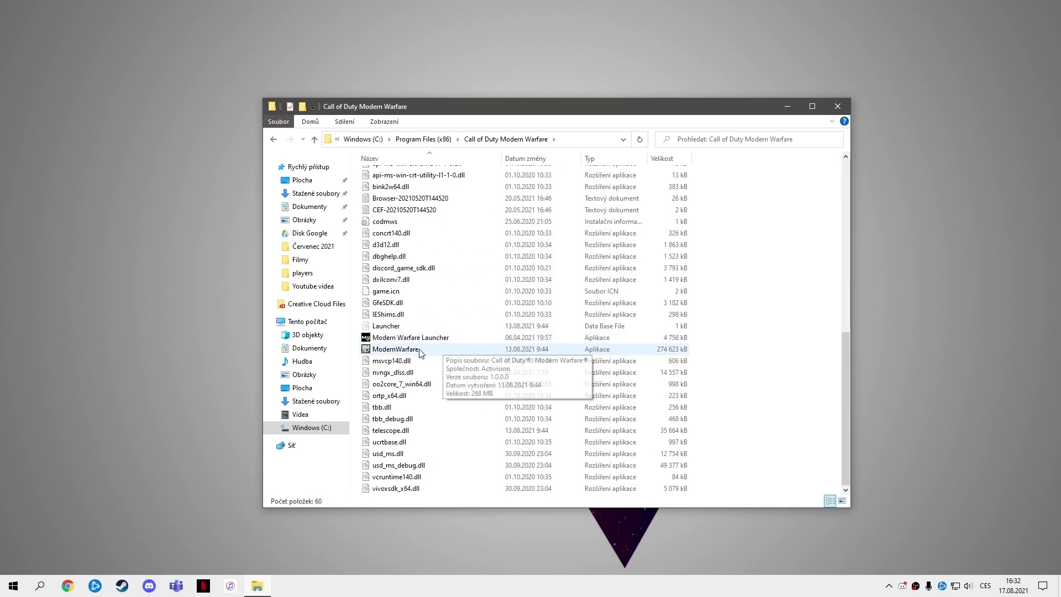
left_click(408, 354)
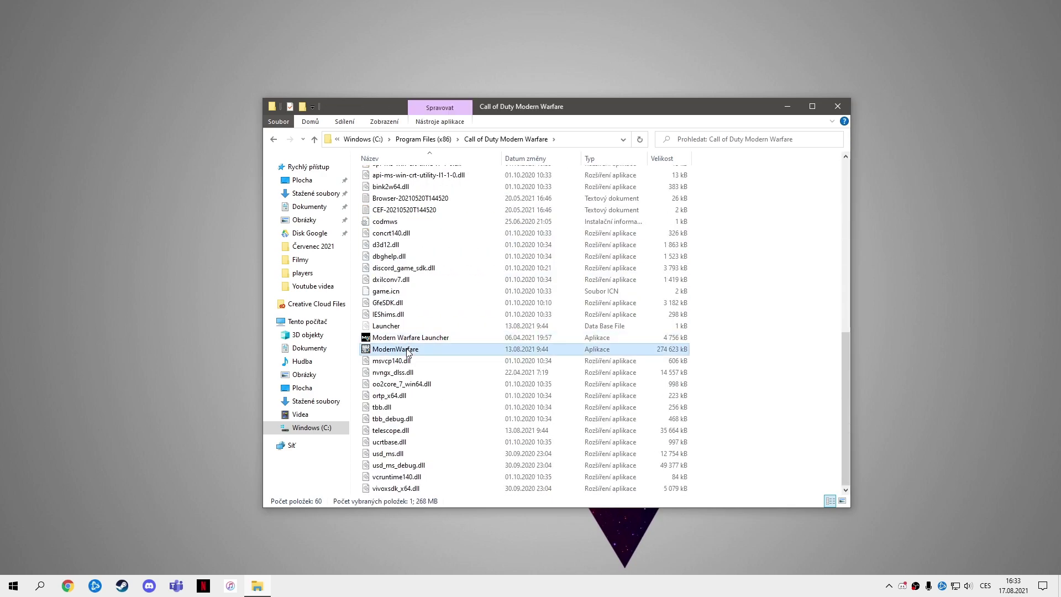
right_click(409, 350)
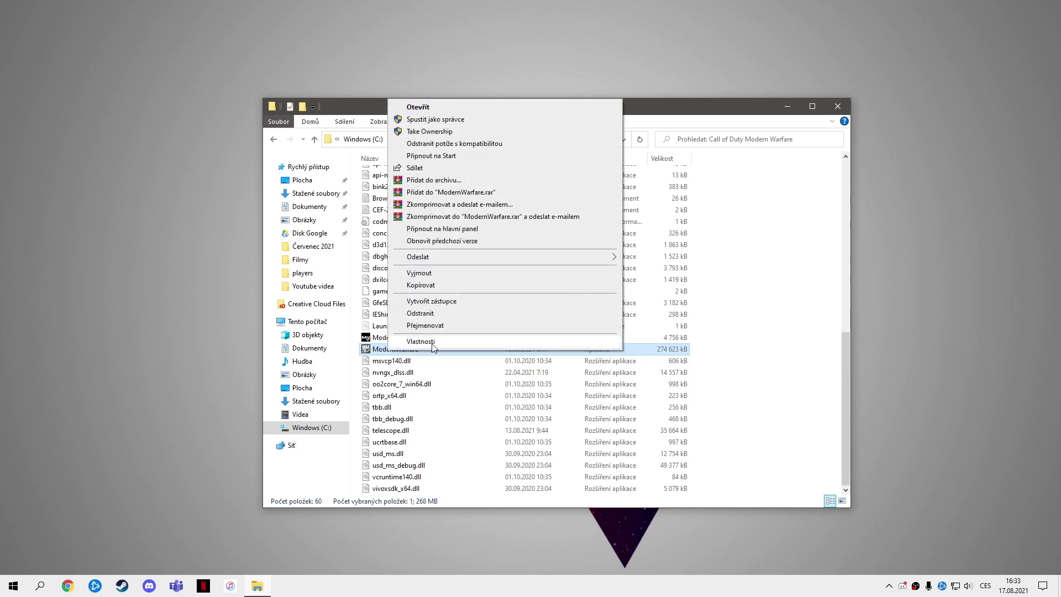
left_click(450, 341)
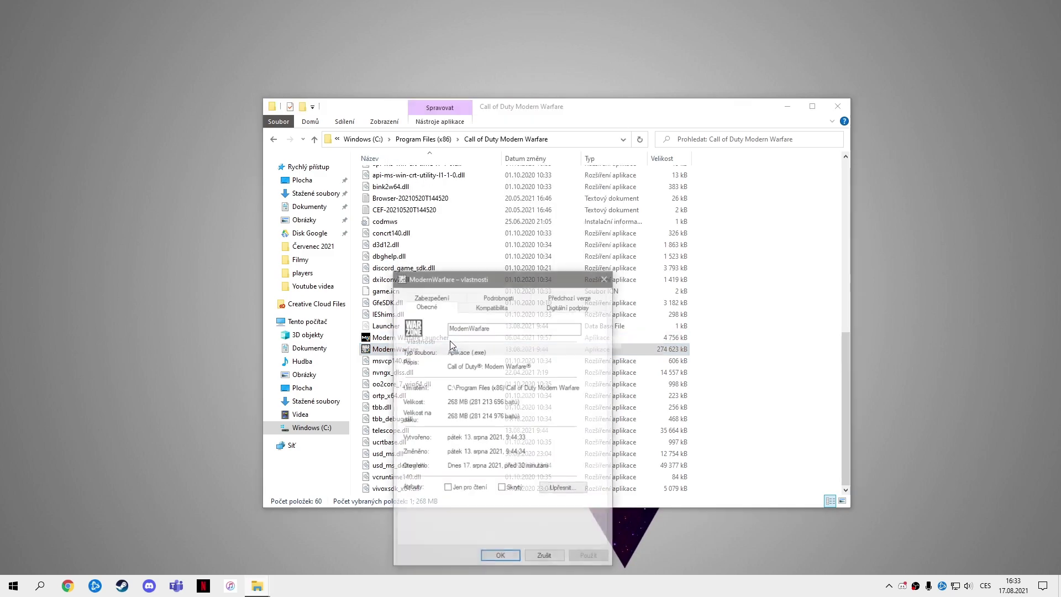
left_click(519, 310)
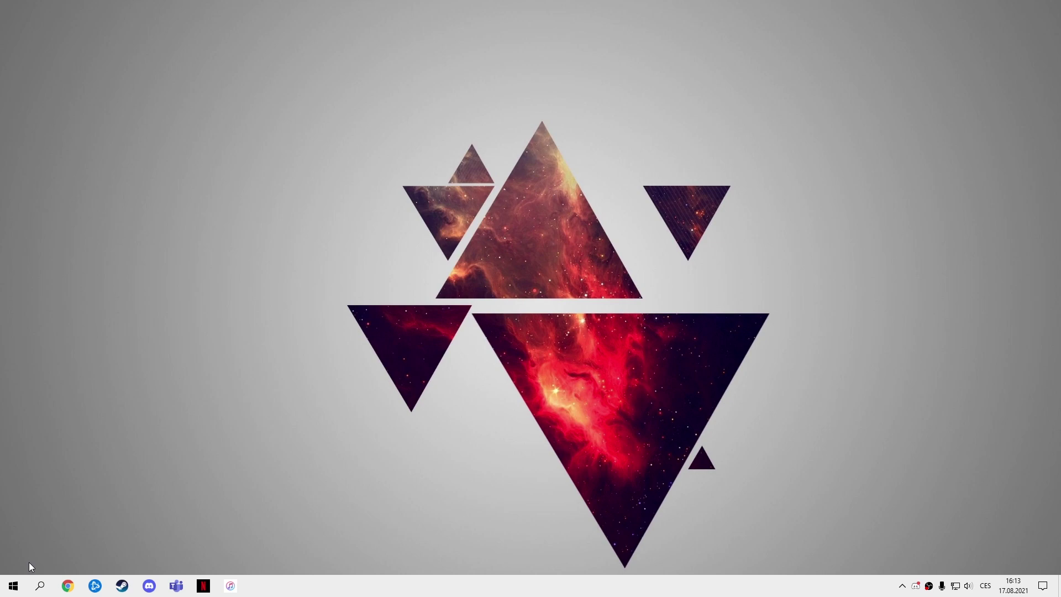
- Open the adv_options file from Dokumenty > Call of Duty Modern Warfare > players and place the cursor after the VideoMemoryScale value
left_click(13, 586)
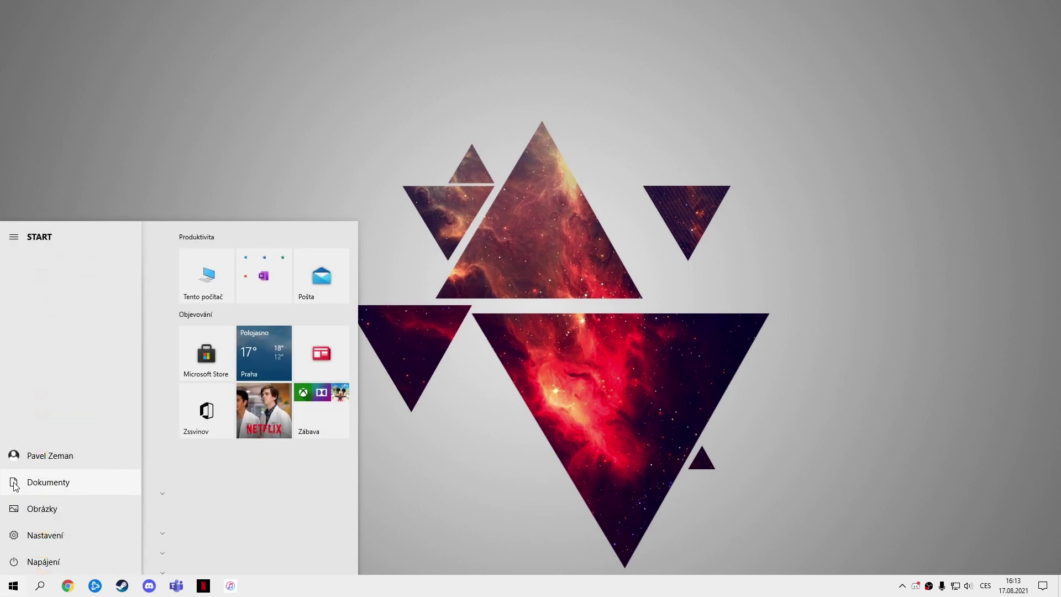
left_click(15, 483)
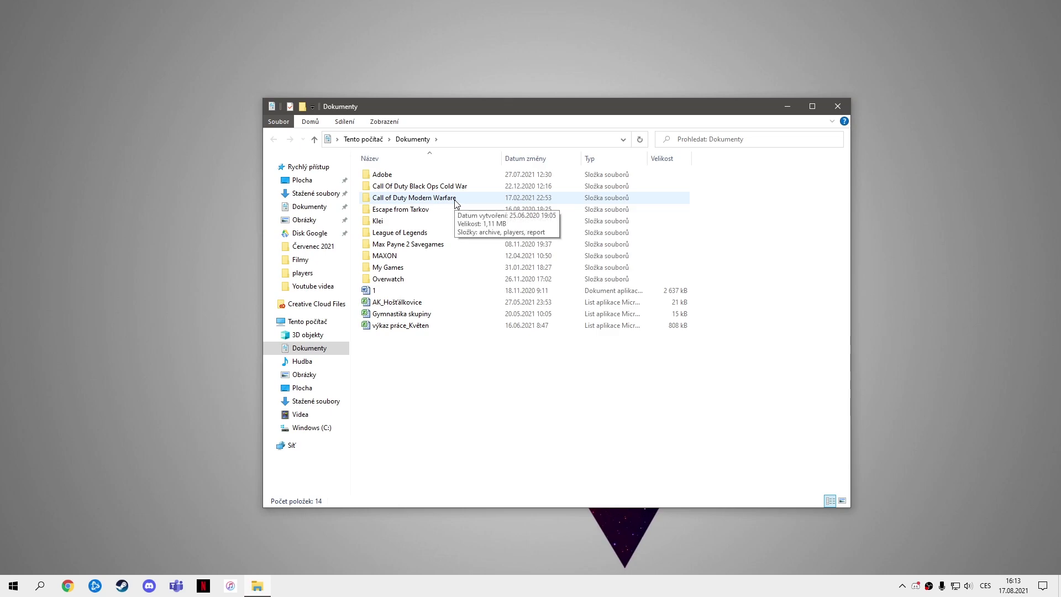
double_click(456, 200)
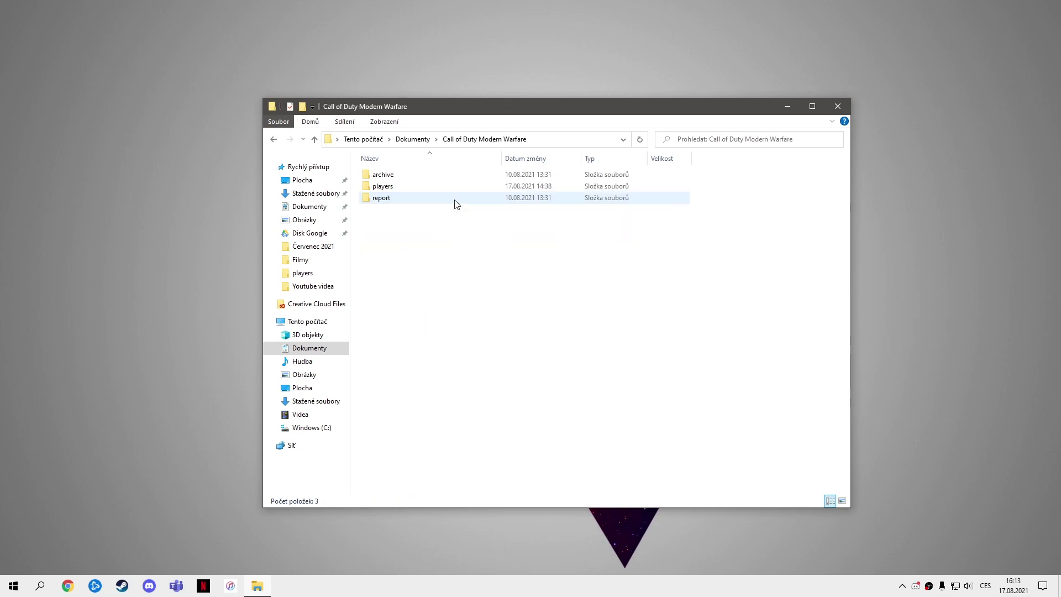
double_click(410, 188)
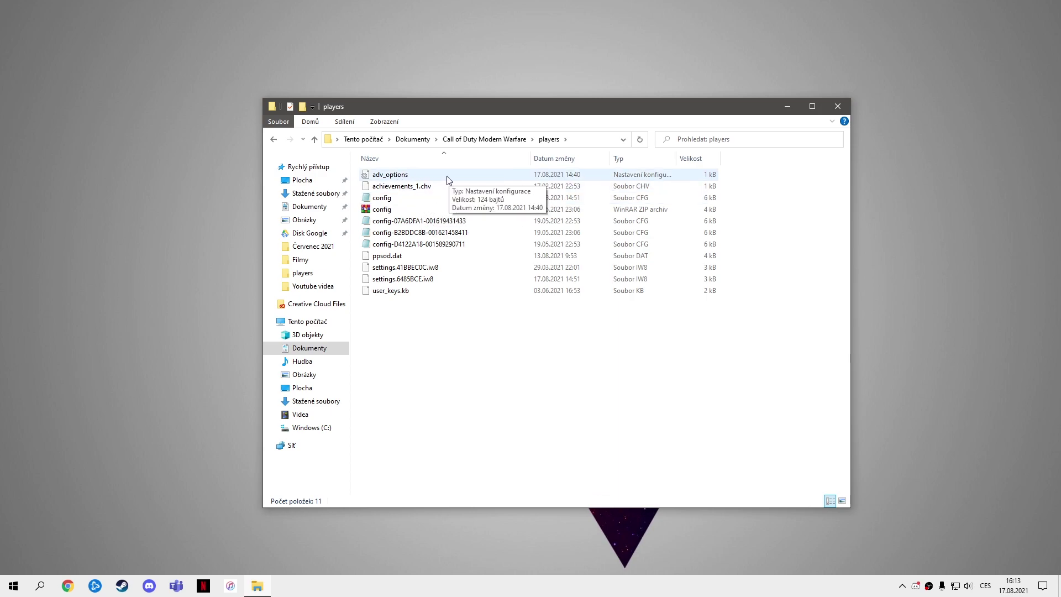
double_click(447, 175)
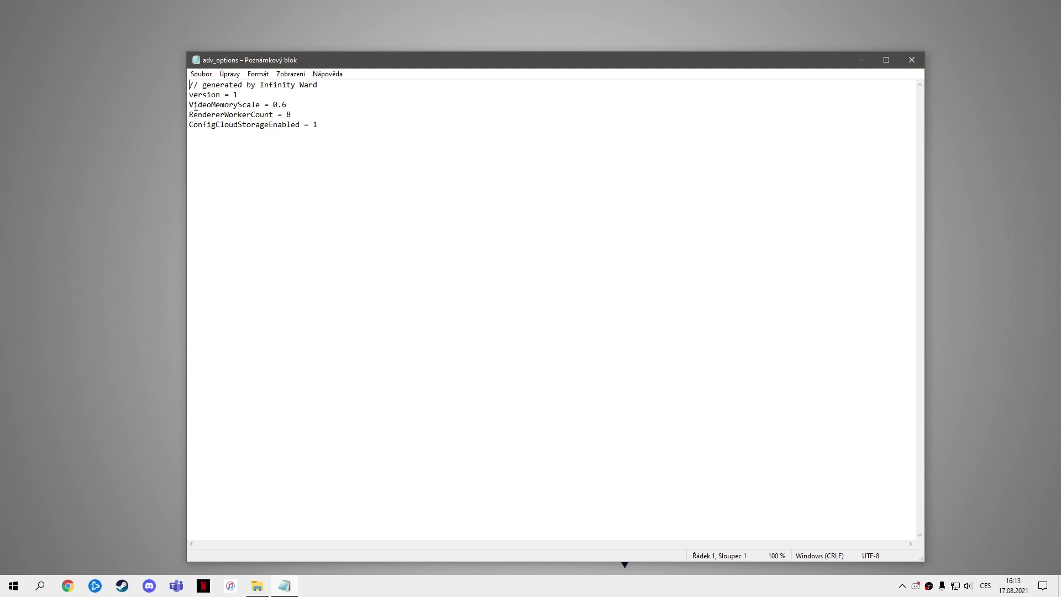
left_click(292, 105)
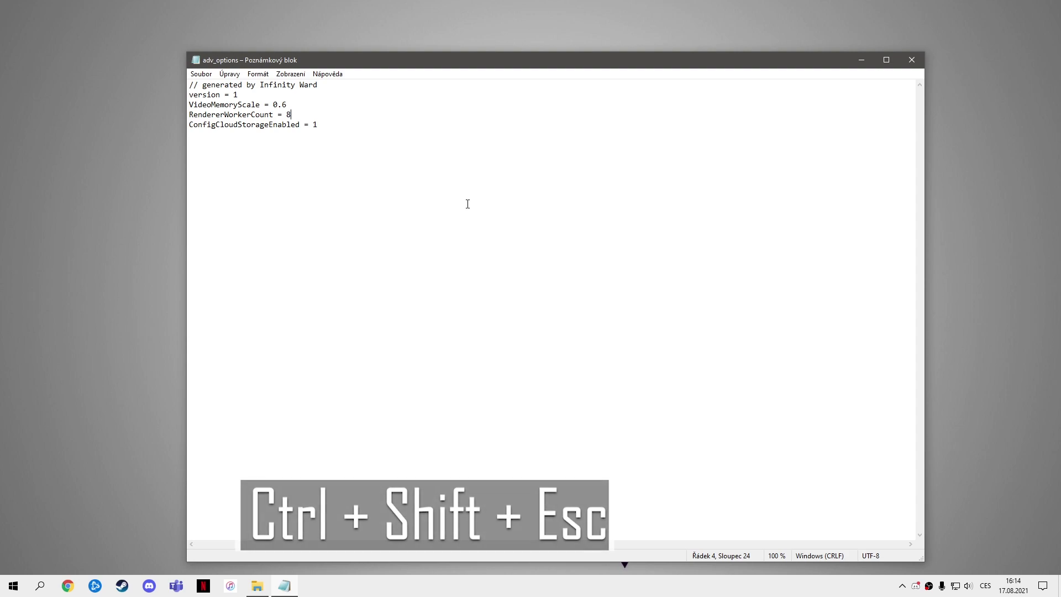
- Open Task Manager and check the processor's core count in the performance details
key("ctrl+shift+Escape")
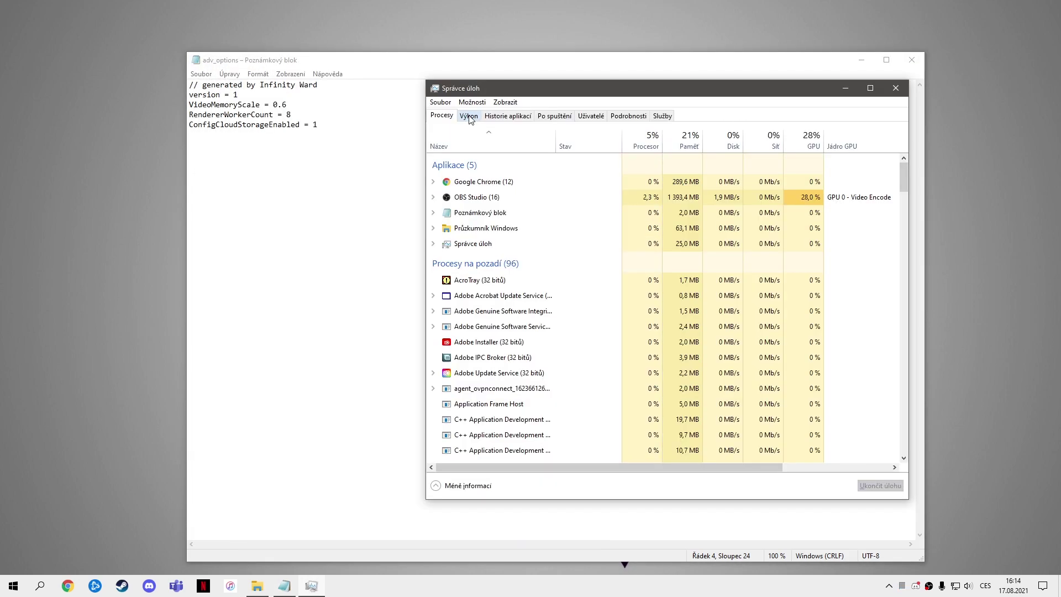
left_click(469, 116)
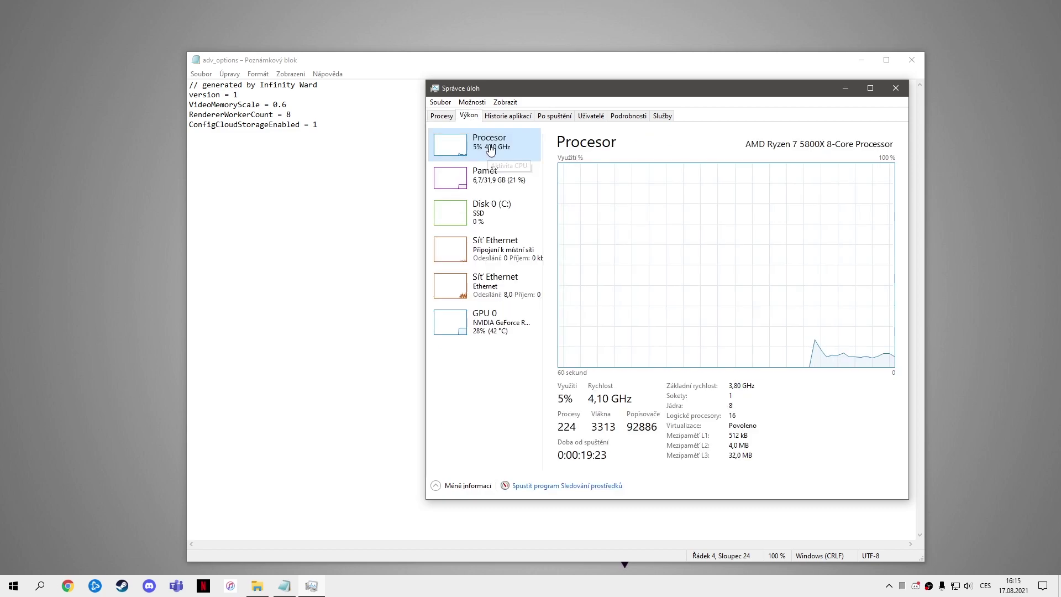